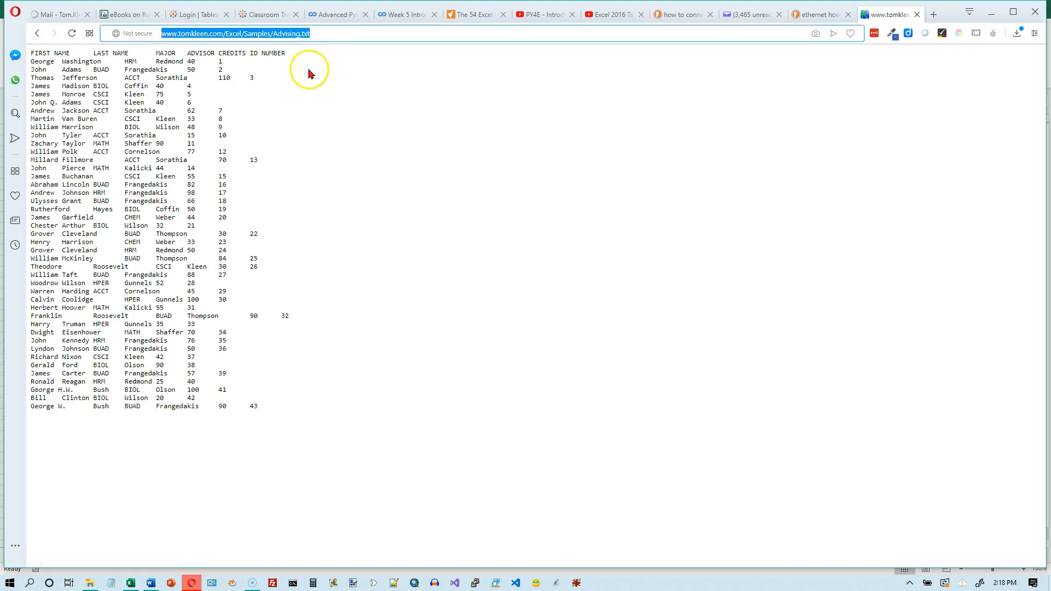
# Enlarge the Advising.txt page in the browser and examine how its tab-separated records line up.
pyautogui.click(325, 35)
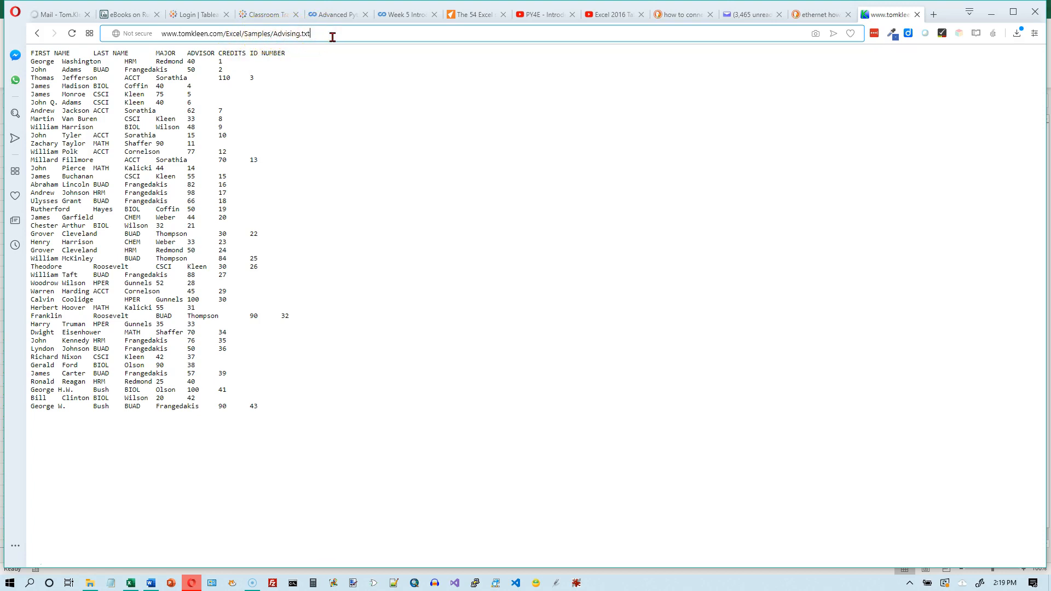
pyautogui.click(302, 55)
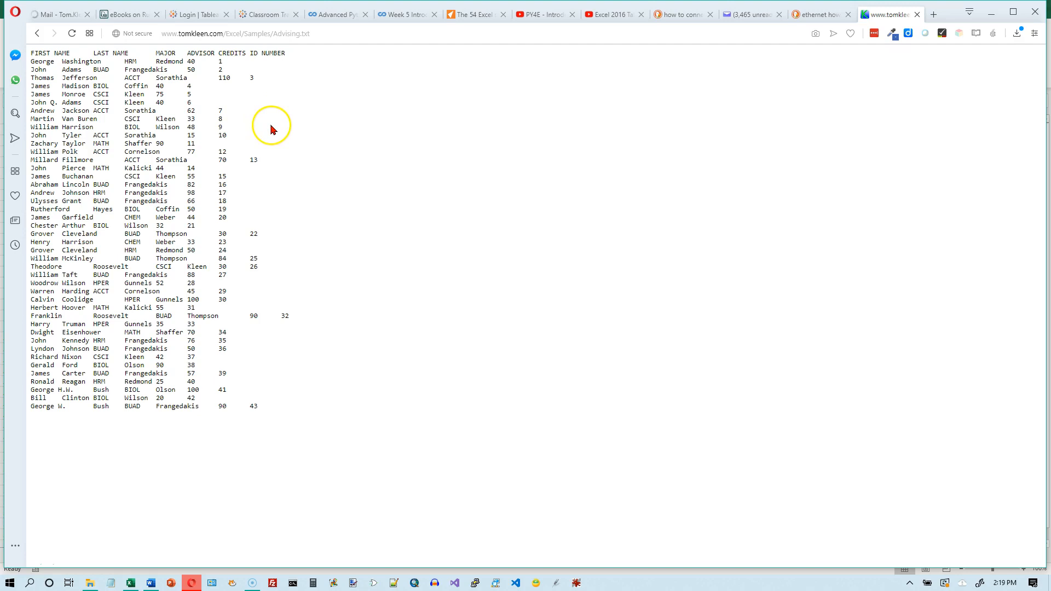
pyautogui.hotkey('ctrl', '+')
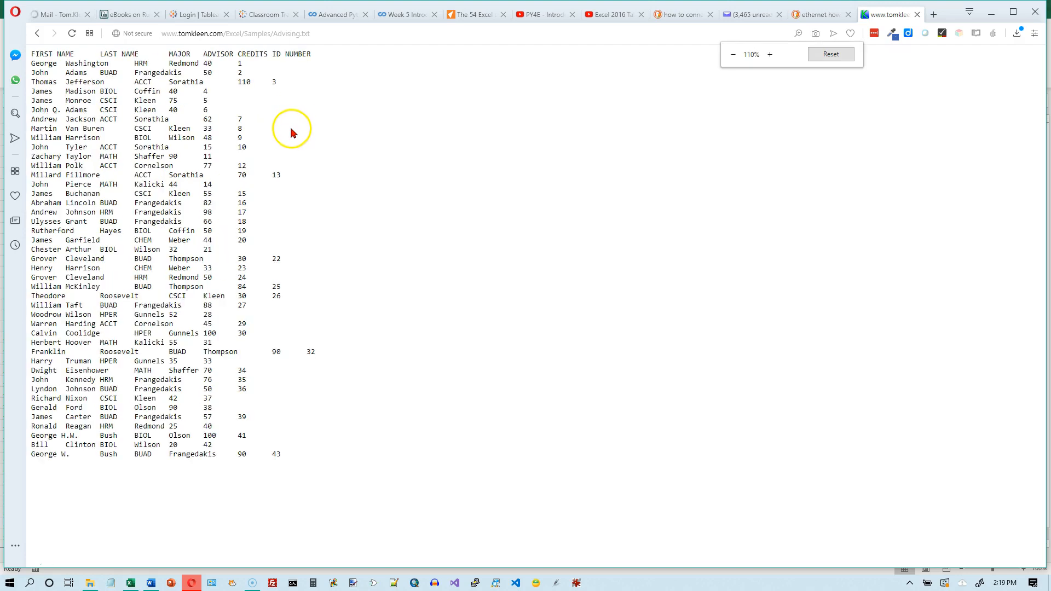
pyautogui.hotkey('ctrl', '+')
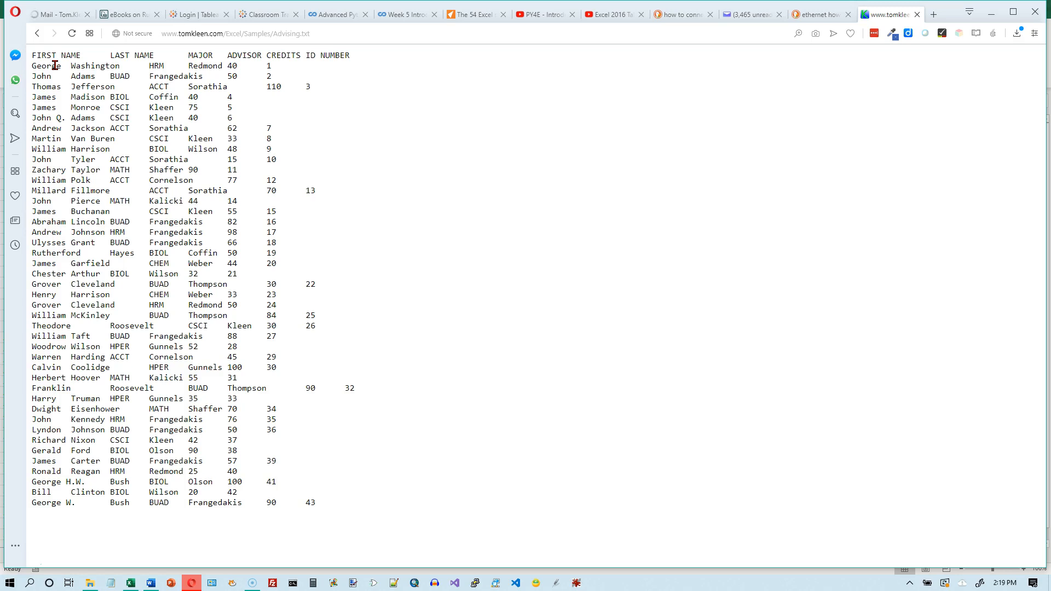
pyautogui.click(32, 62)
pyautogui.click(183, 191)
# Switch to the Word document holding the advising list and zoom it to 140%.
pyautogui.click(151, 583)
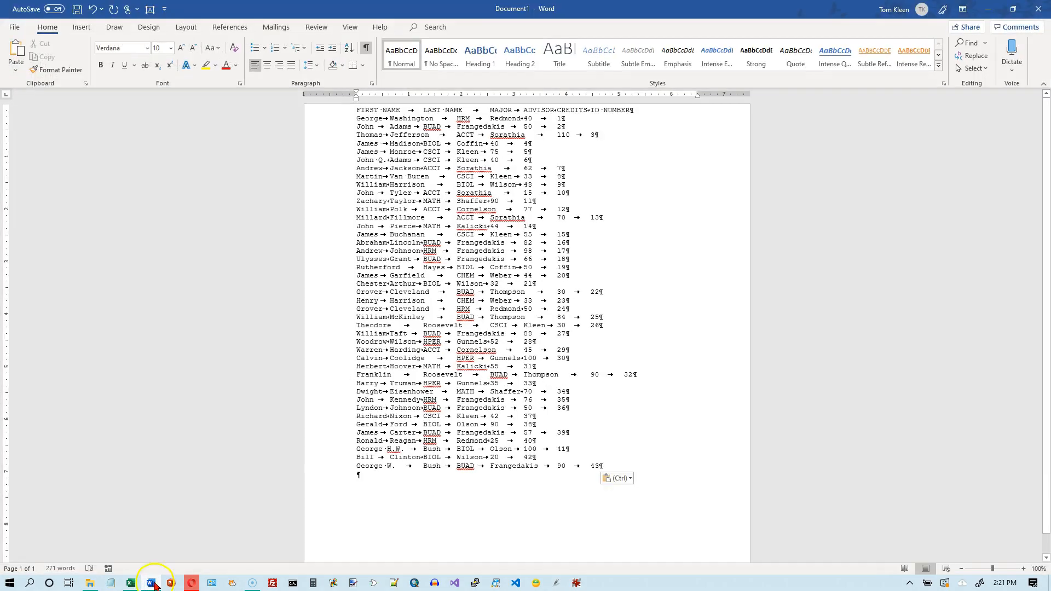
pyautogui.scroll(1, 641, 261)
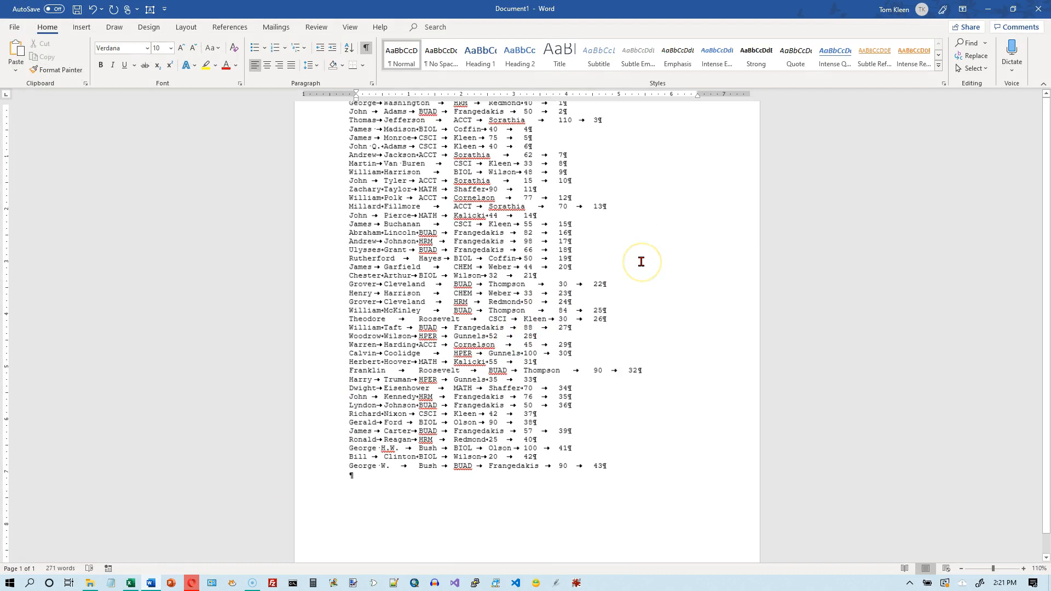
pyautogui.scroll(3, 640, 262)
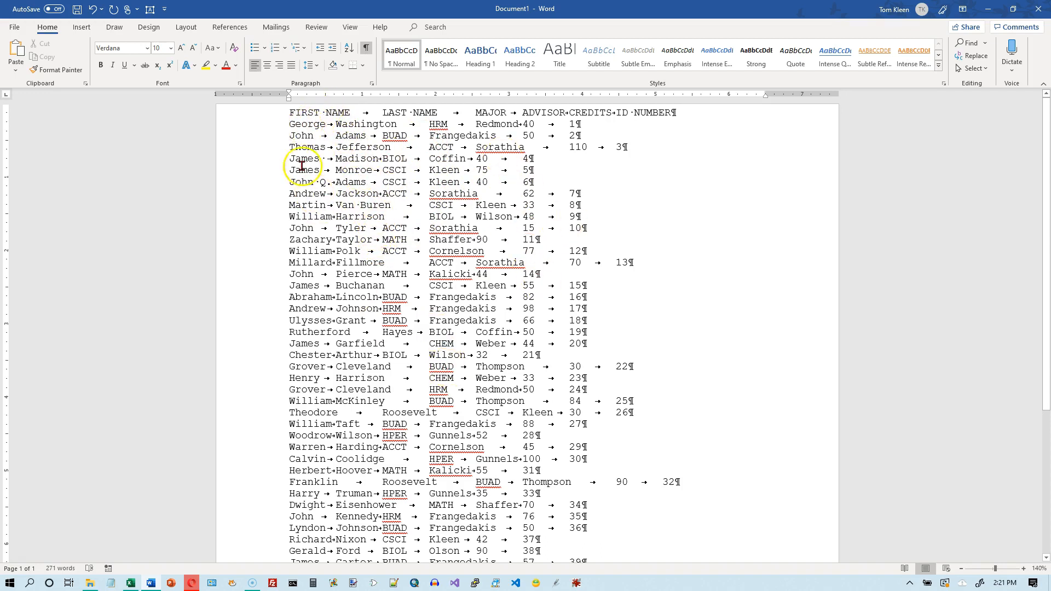
# Select all the advising lines and remove the extra tab stops before the last name, major and credits columns so the fields align.
pyautogui.moveTo(296, 116); pyautogui.dragTo(719, 432)
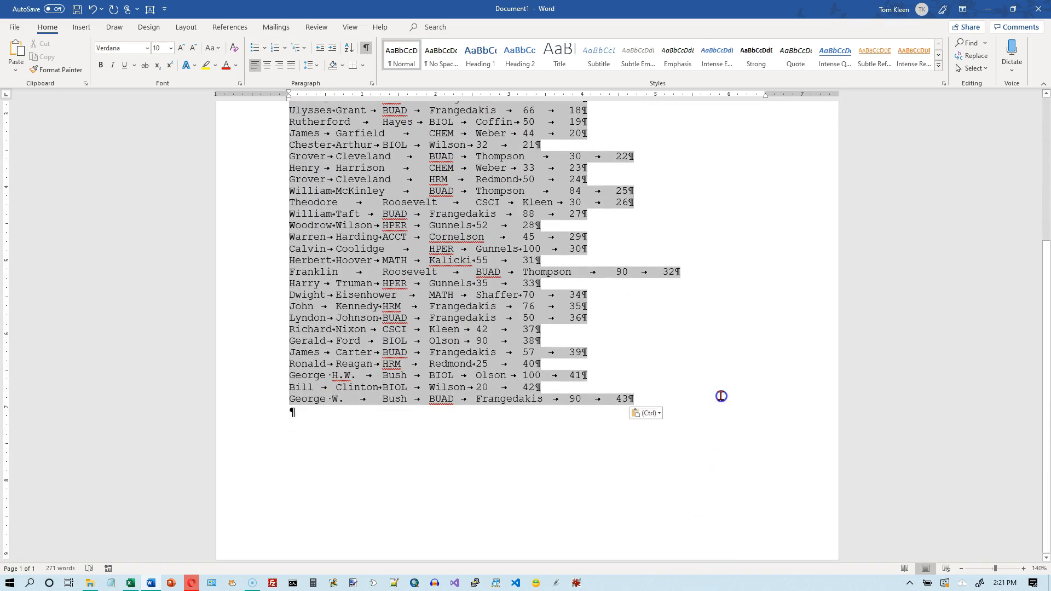
pyautogui.scroll(6, 723, 400)
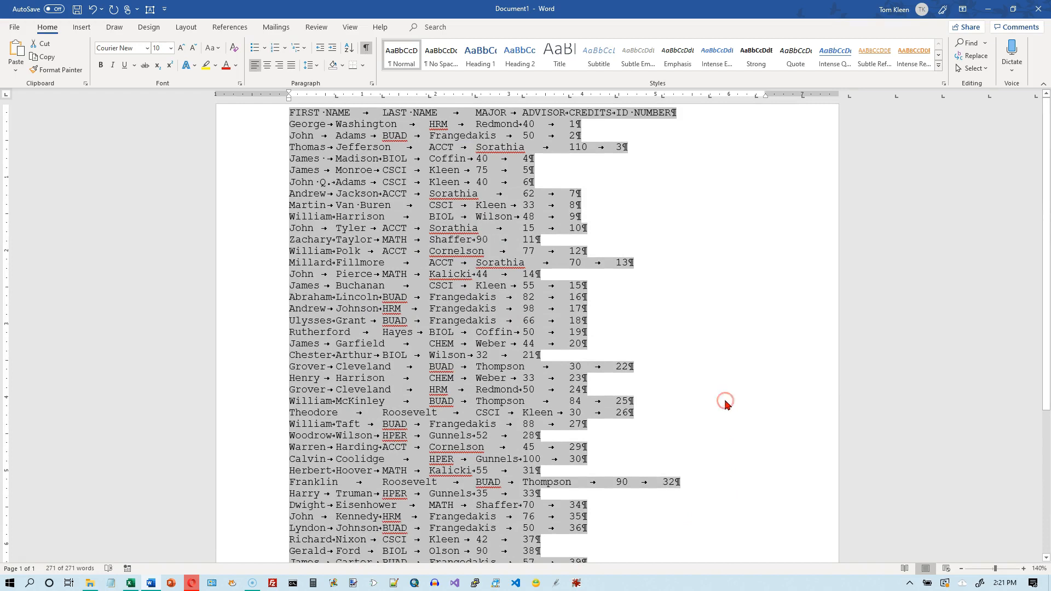
pyautogui.click(335, 100)
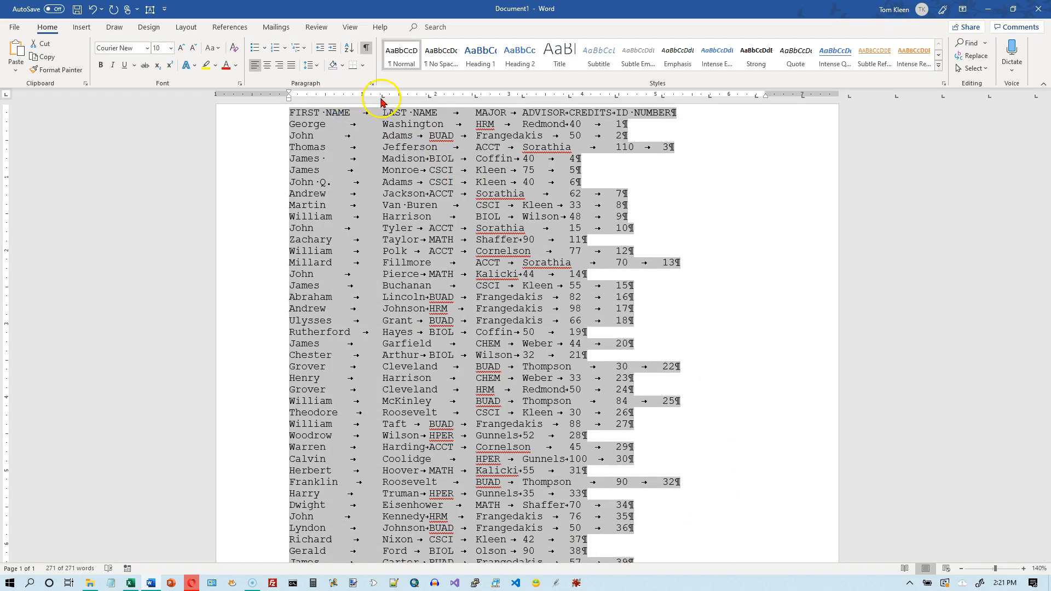
pyautogui.scroll(-2, 520, 206)
pyautogui.scroll(2, 520, 205)
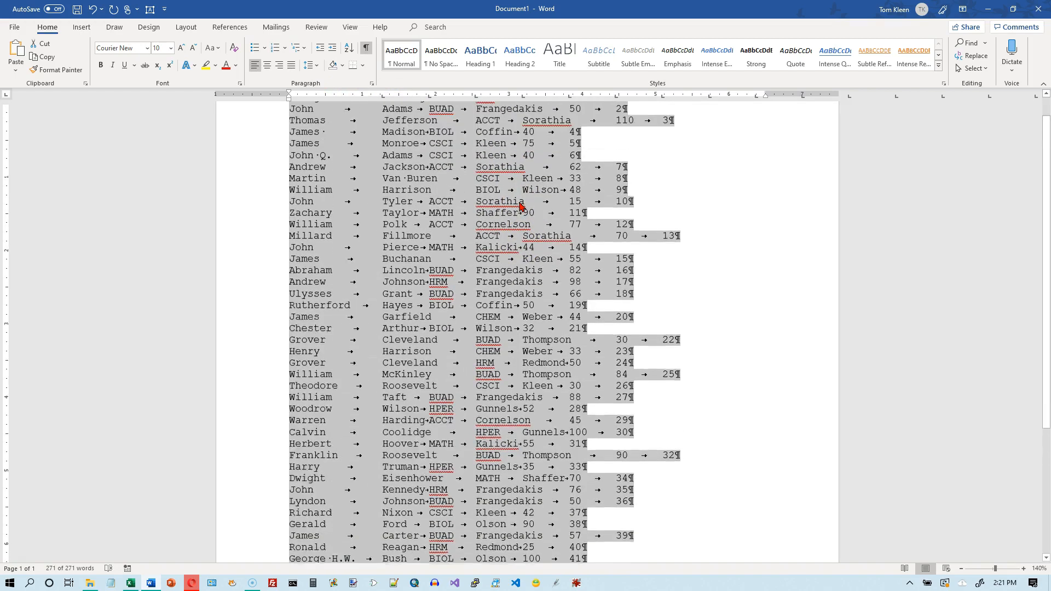
pyautogui.click(429, 97)
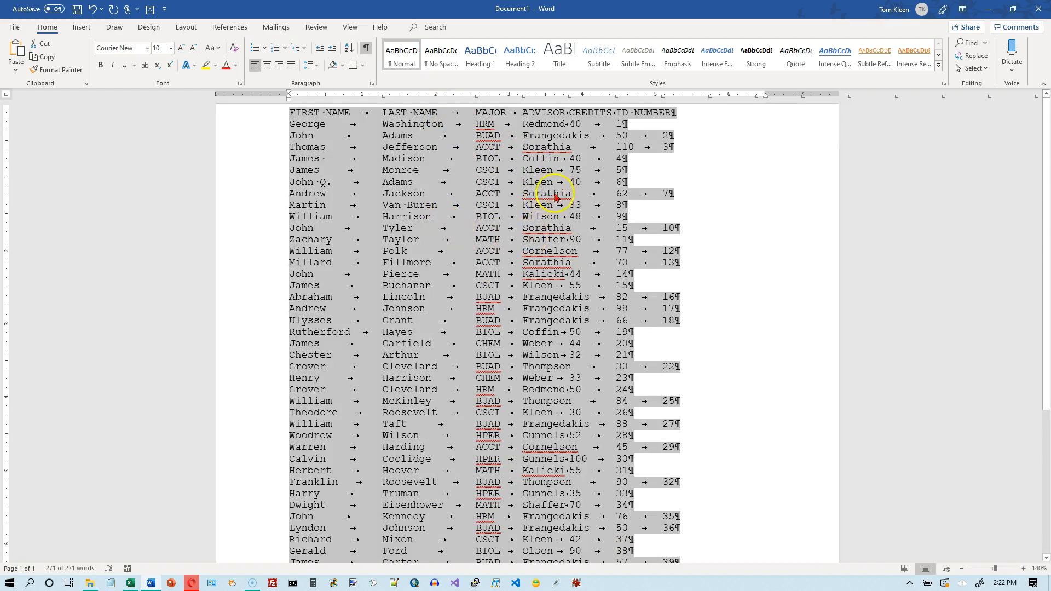
pyautogui.scroll(-2, 616, 238)
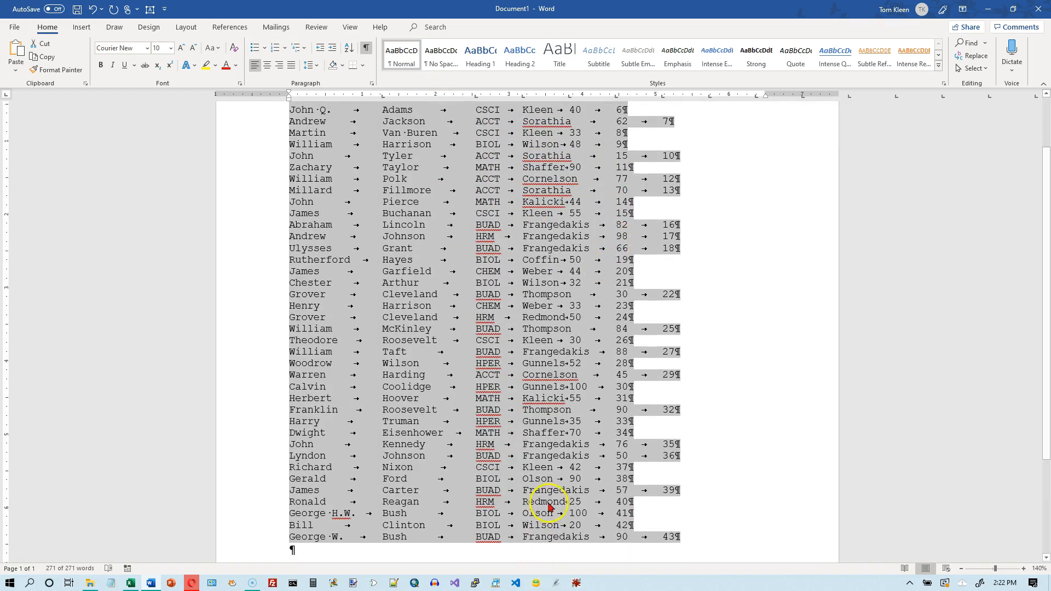
pyautogui.scroll(2, 541, 501)
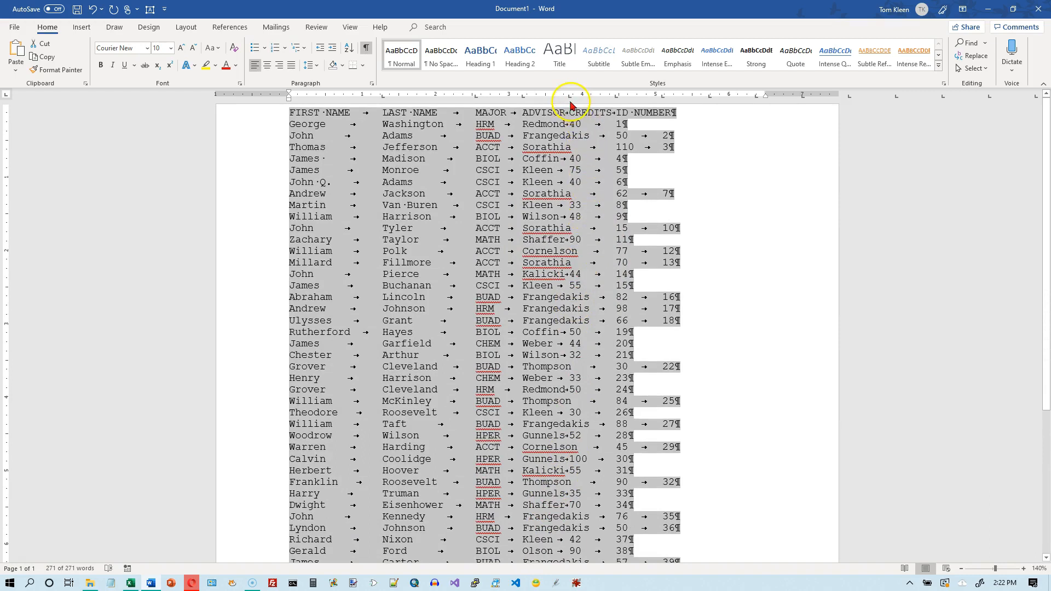
pyautogui.moveTo(569, 113); pyautogui.dragTo(570, 113)
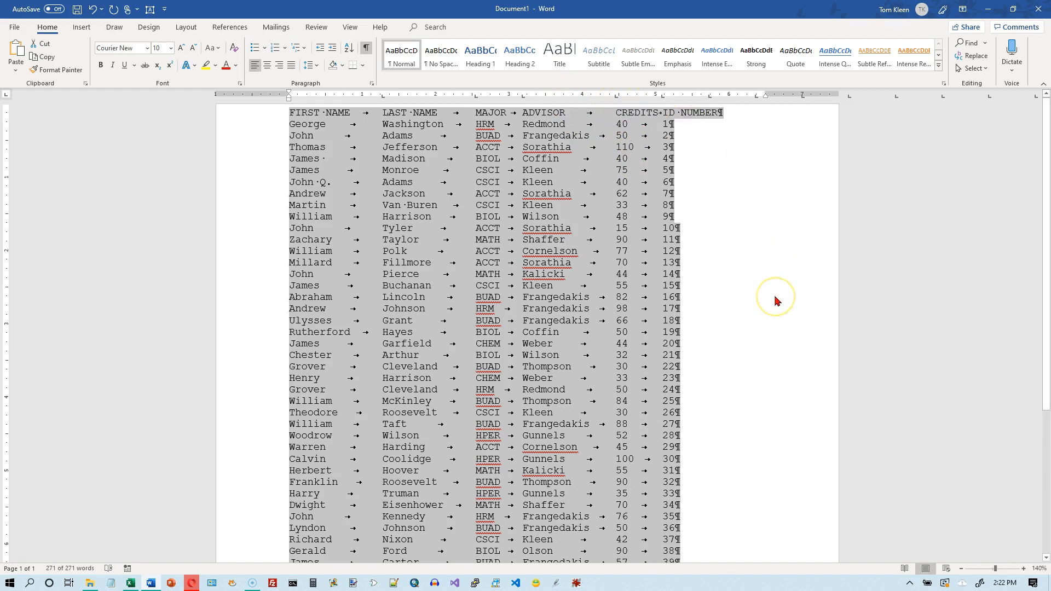
pyautogui.scroll(-4, 717, 252)
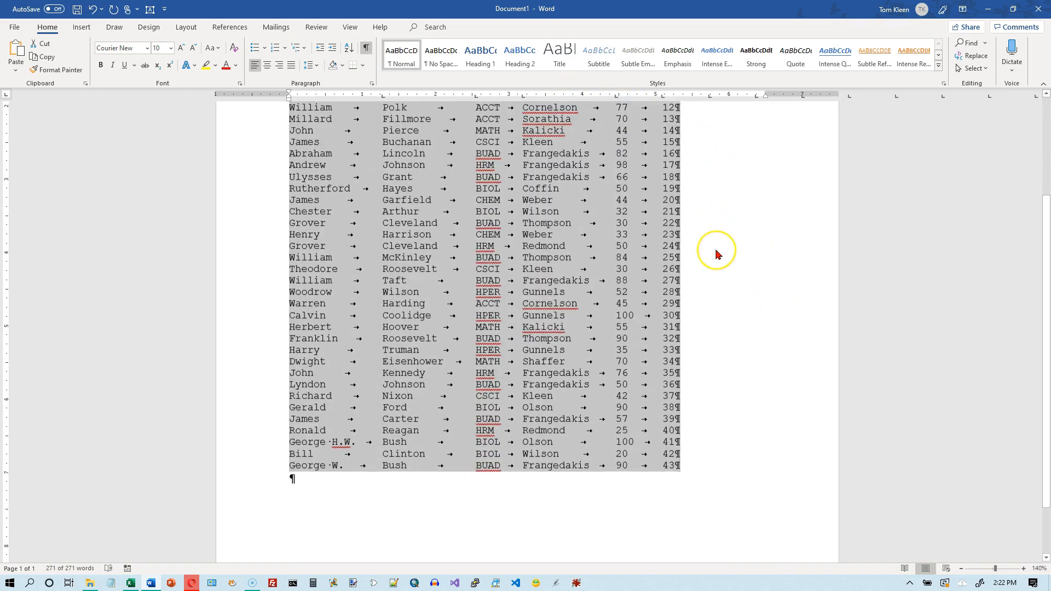
pyautogui.scroll(4, 717, 254)
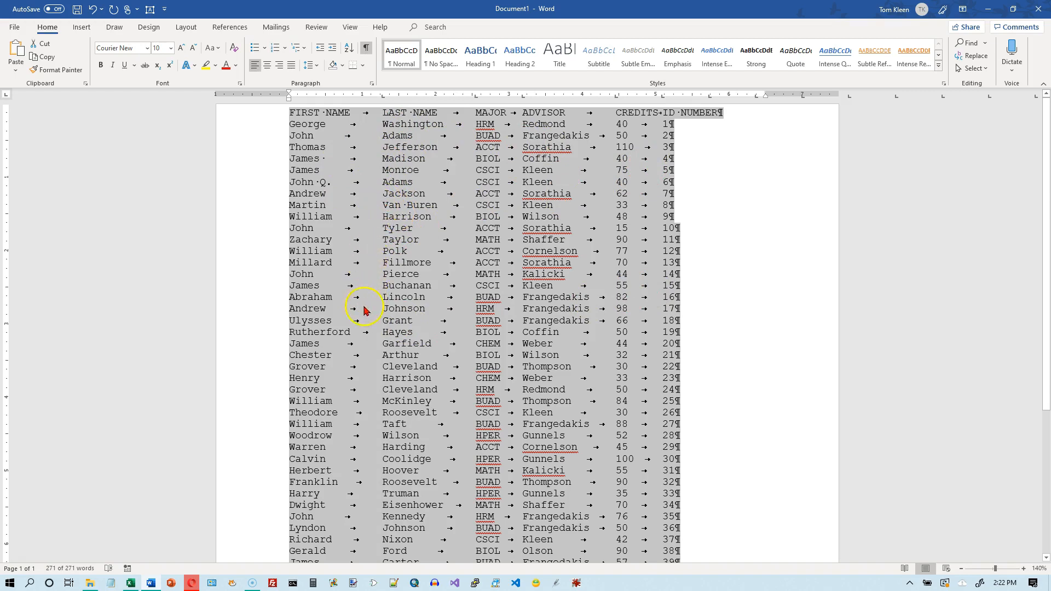
# Copy the entire Advising.txt list from the browser and switch to the blank Excel workbook.
pyautogui.click(193, 583)
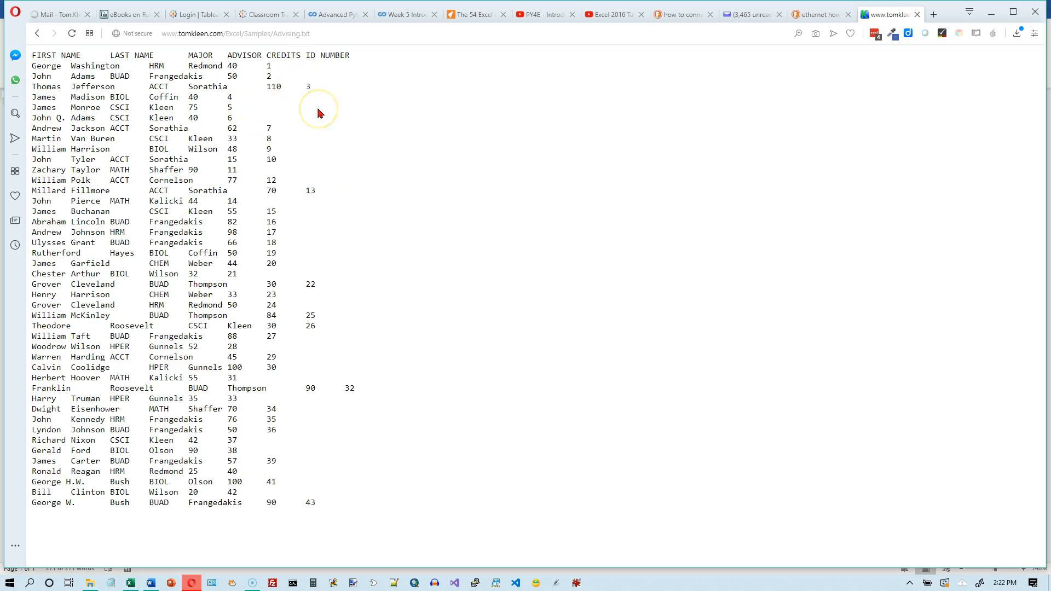
pyautogui.hotkey('ctrl', 'a')
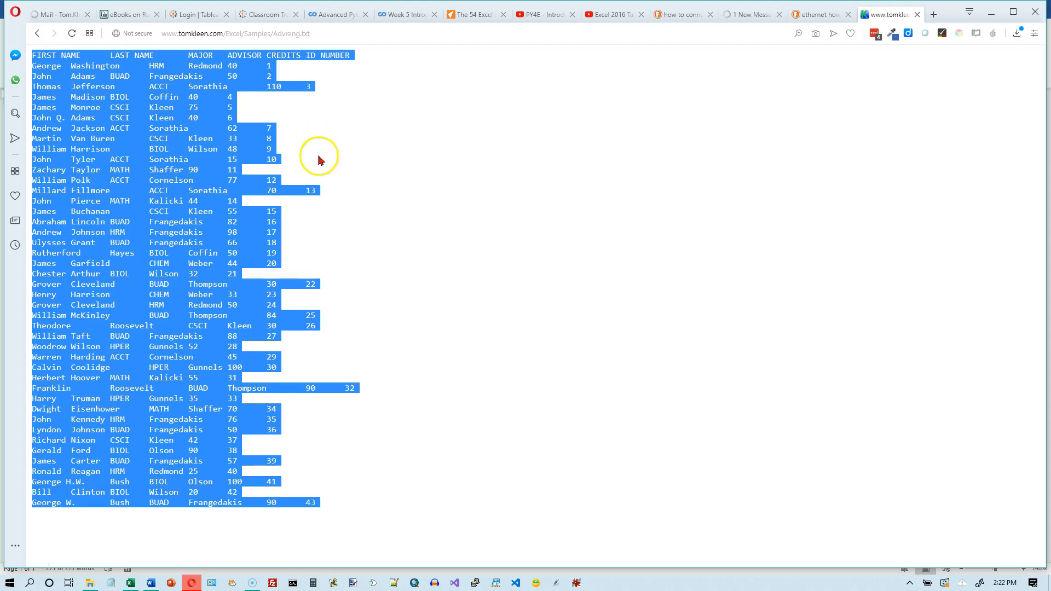
pyautogui.click(131, 583)
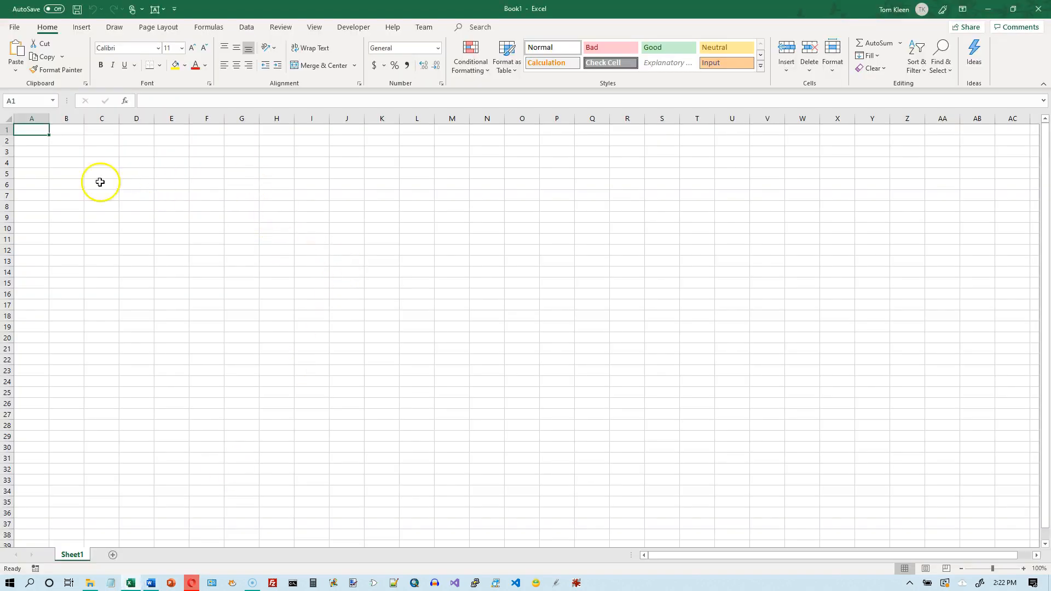
# Try pasting the list into the sheet with its source formatting and widening column A to fit the lines.
pyautogui.click(15, 74)
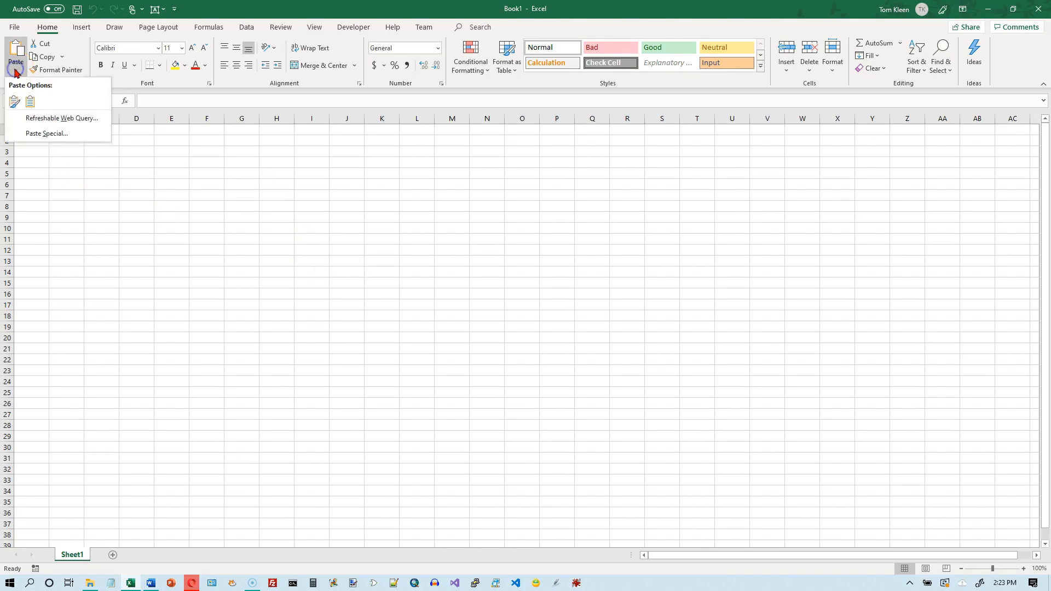
pyautogui.click(15, 100)
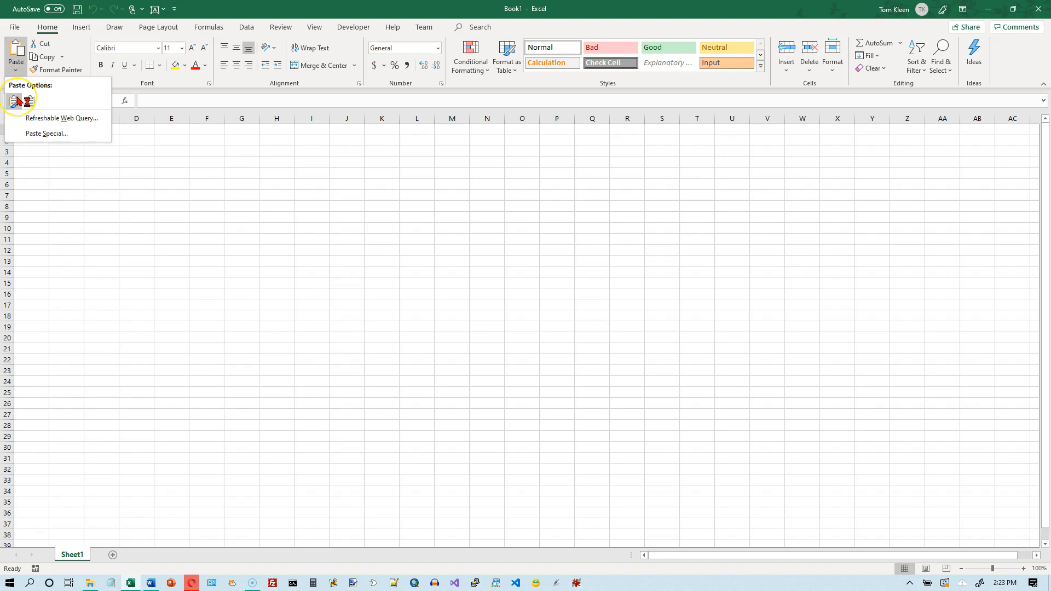
pyautogui.click(16, 101)
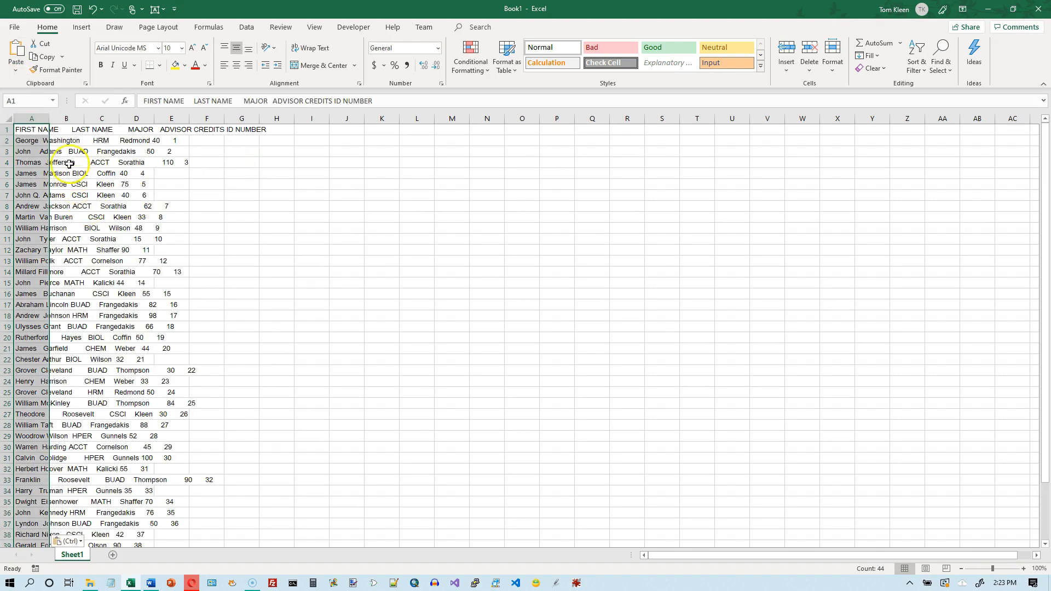
pyautogui.doubleClick(50, 121)
pyautogui.moveTo(50, 120); pyautogui.dragTo(303, 118)
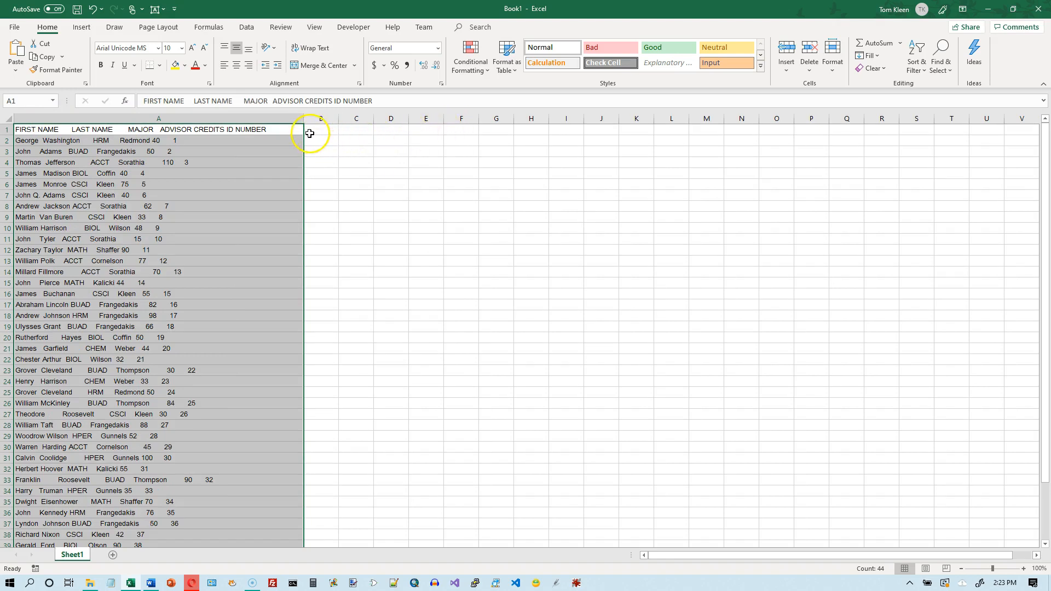
# Undo the column A width changes and the formatted paste.
pyautogui.click(92, 9)
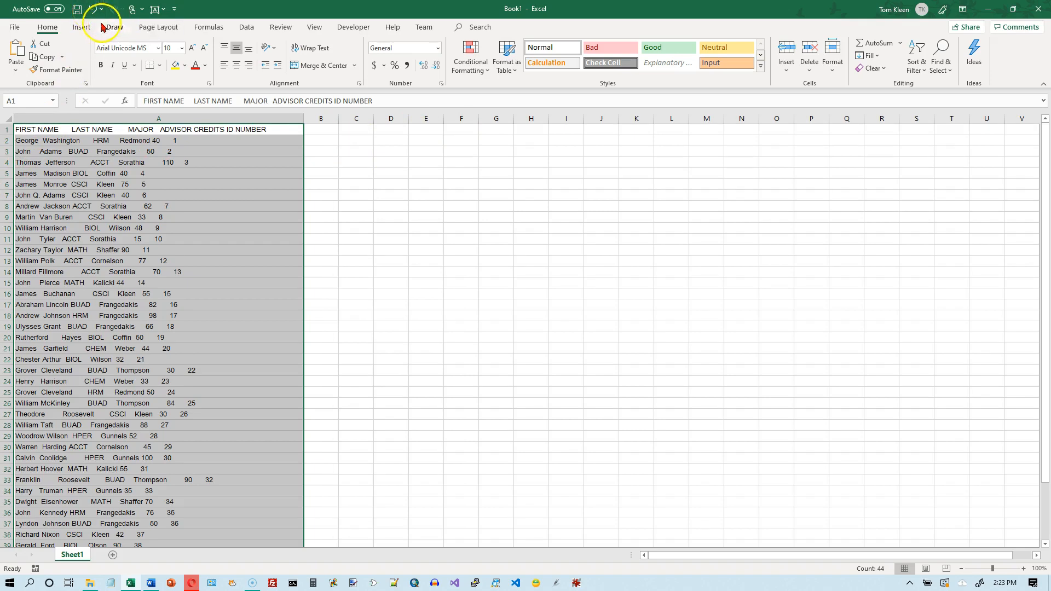
pyautogui.click(92, 10)
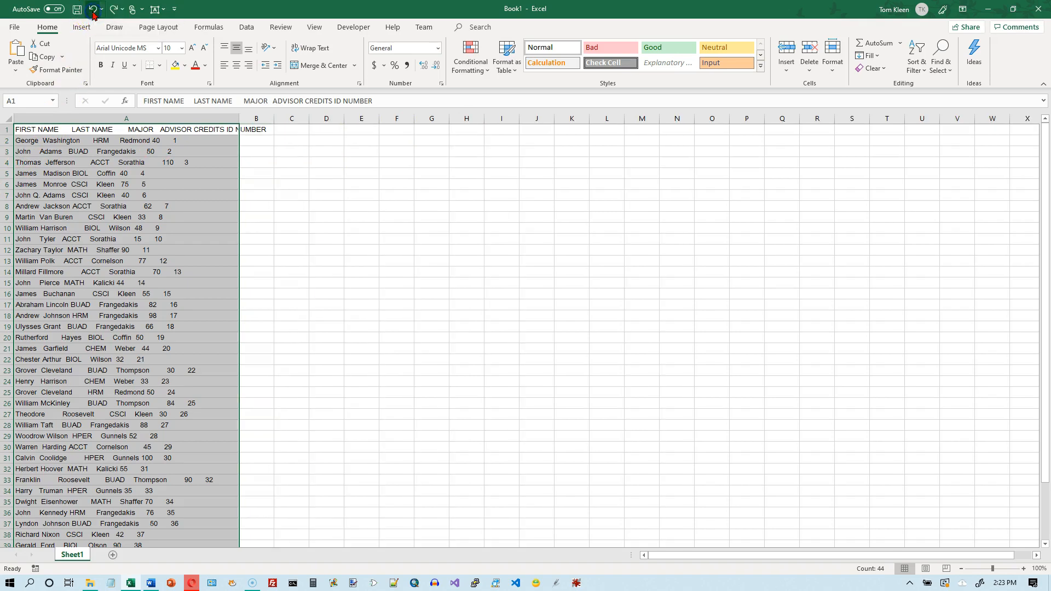
pyautogui.click(93, 10)
pyautogui.click(93, 11)
# Paste the copied list into cell A1 as Unicode Text with Paste Special.
pyautogui.click(25, 127)
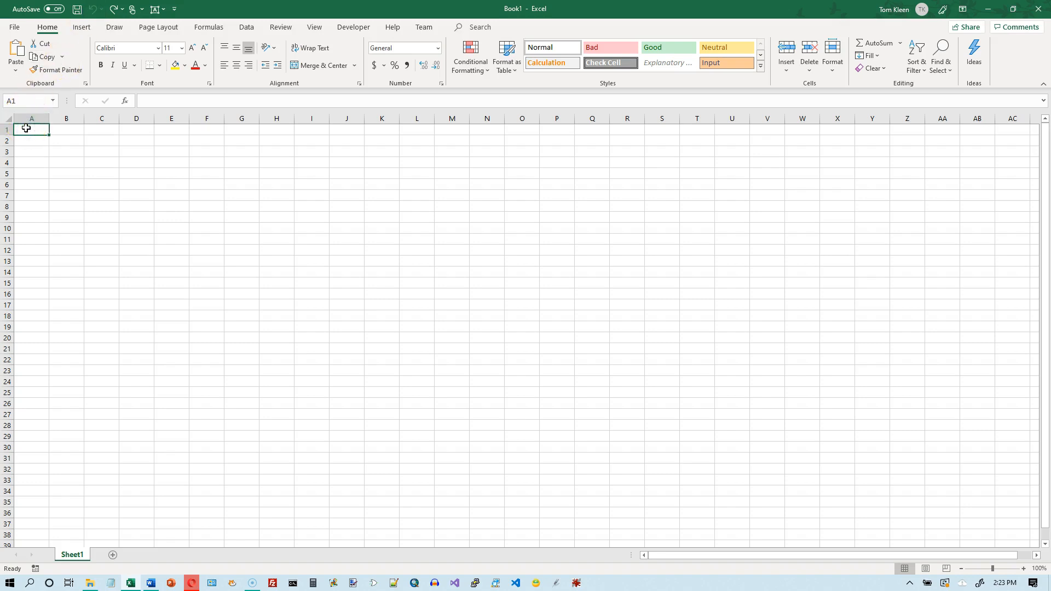
pyautogui.click(14, 73)
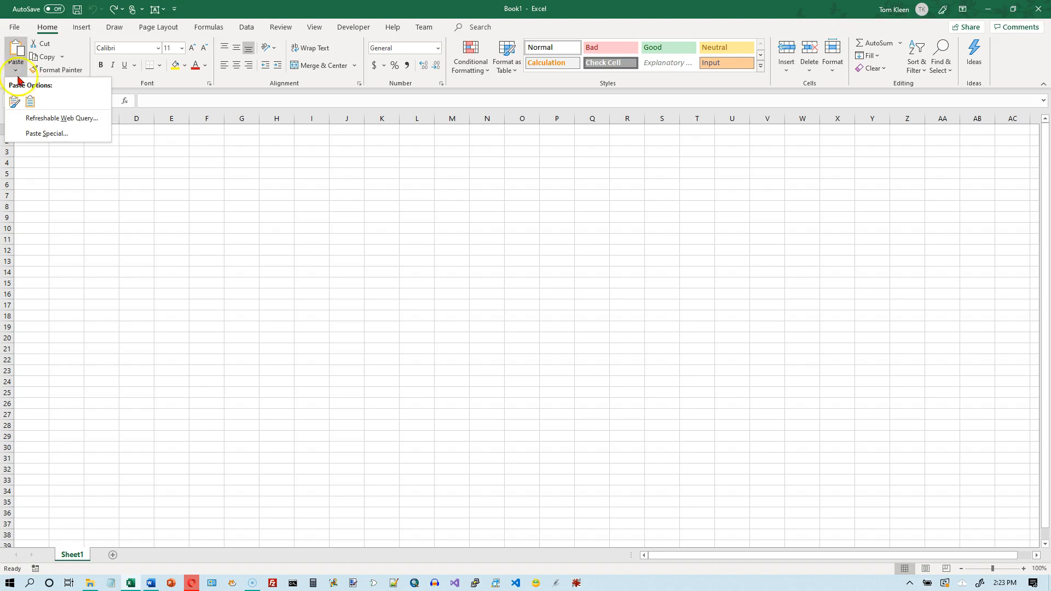
pyautogui.click(47, 136)
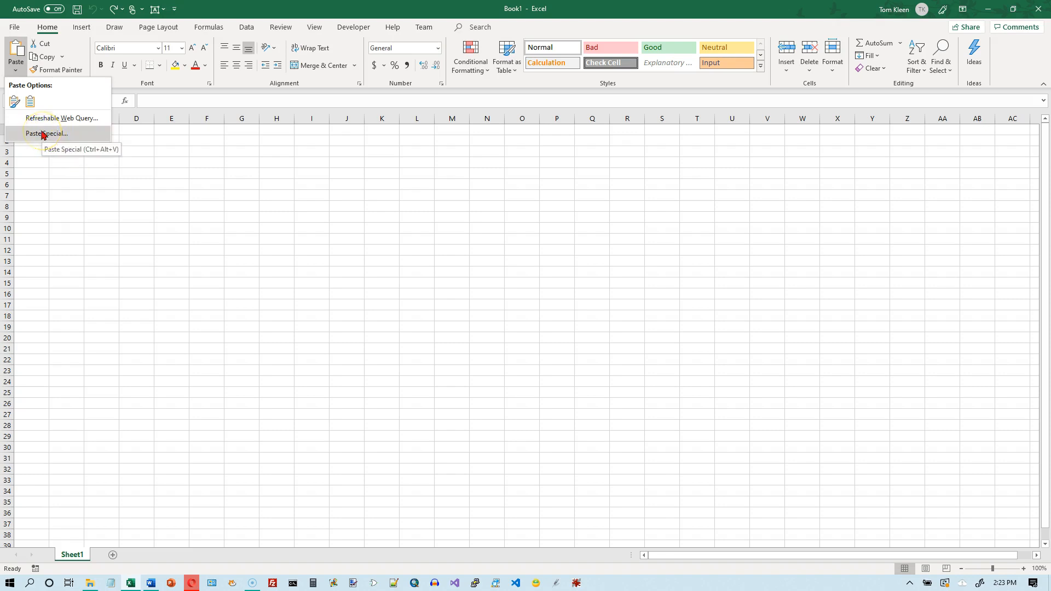
pyautogui.click(44, 134)
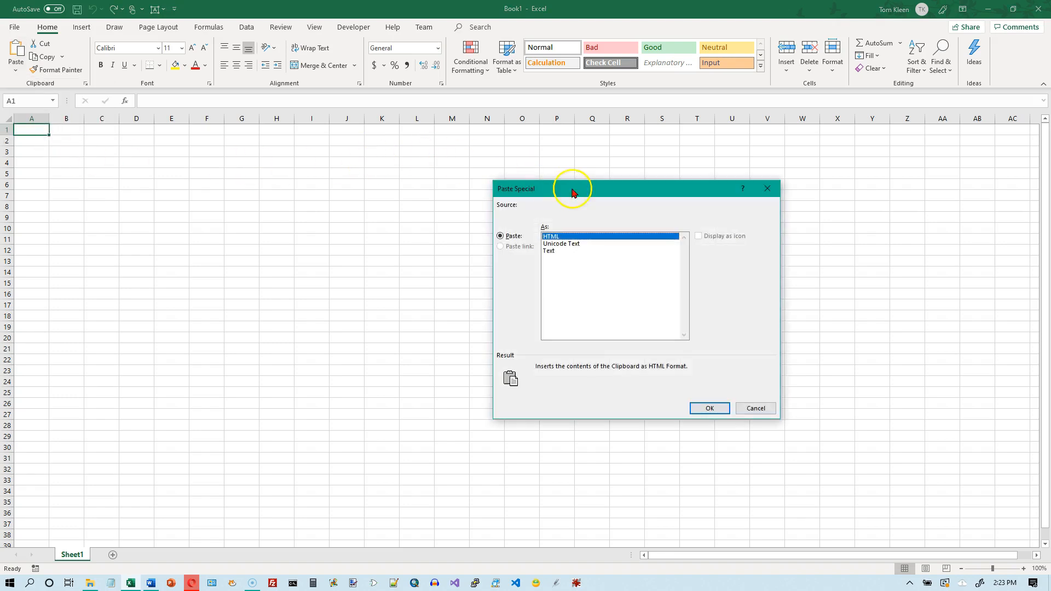
pyautogui.moveTo(579, 193); pyautogui.dragTo(475, 154)
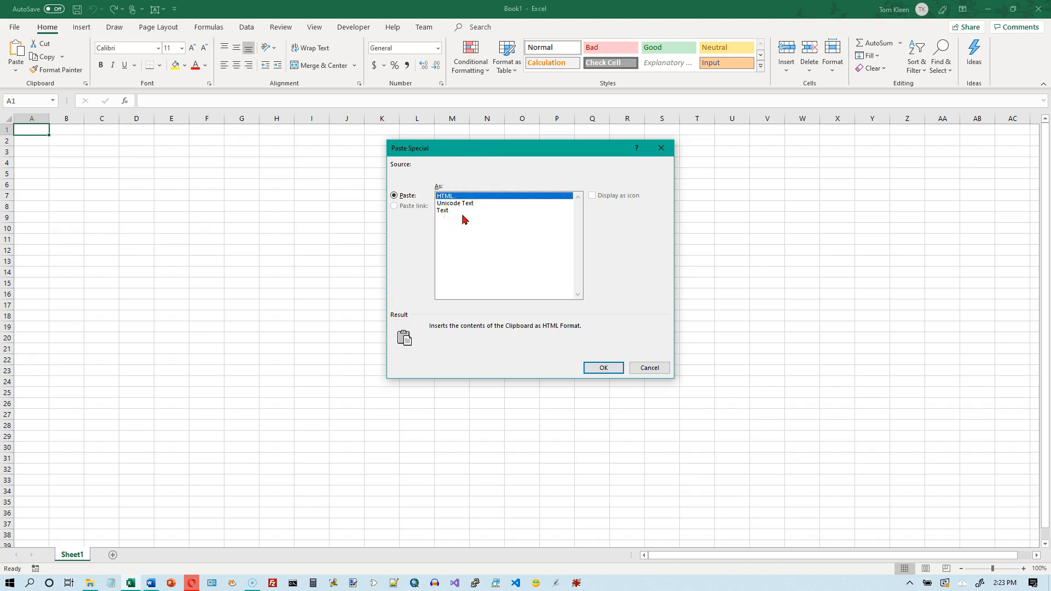
pyautogui.click(449, 196)
pyautogui.click(454, 203)
pyautogui.click(618, 368)
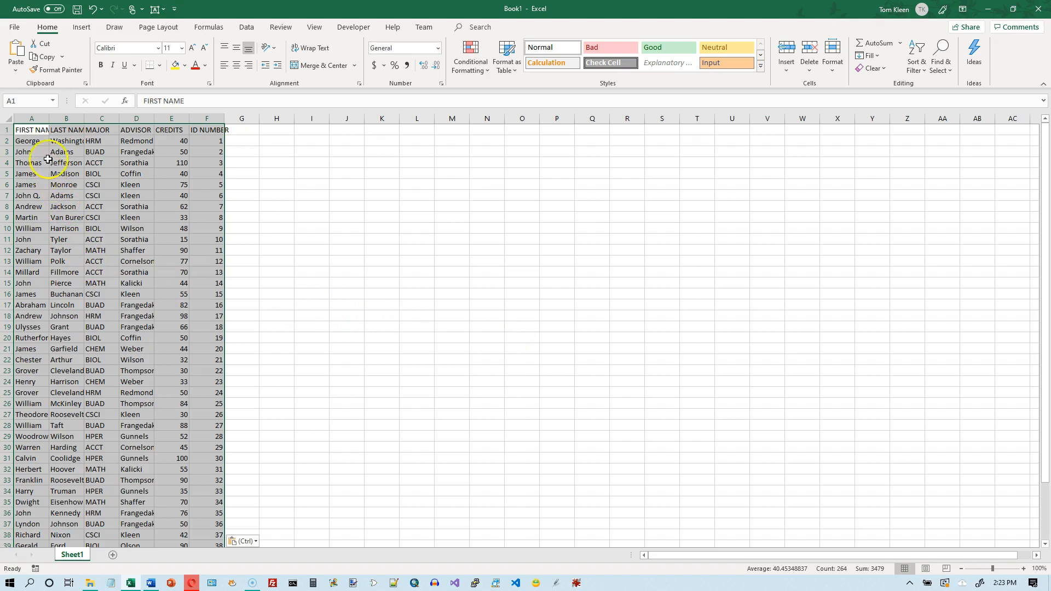
# Widen the first name, last name, advisor and ID number columns to fit their entries, and select cell A1.
pyautogui.moveTo(49, 123); pyautogui.dragTo(153, 119)
pyautogui.moveTo(223, 118); pyautogui.dragTo(257, 119)
pyautogui.moveTo(330, 118); pyautogui.dragTo(356, 119)
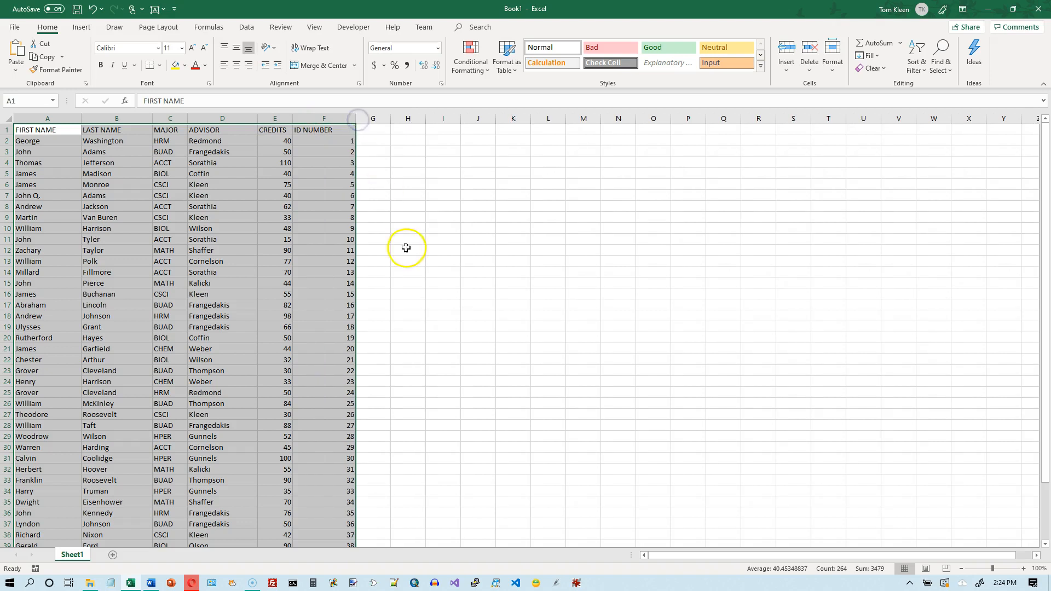
pyautogui.click(56, 144)
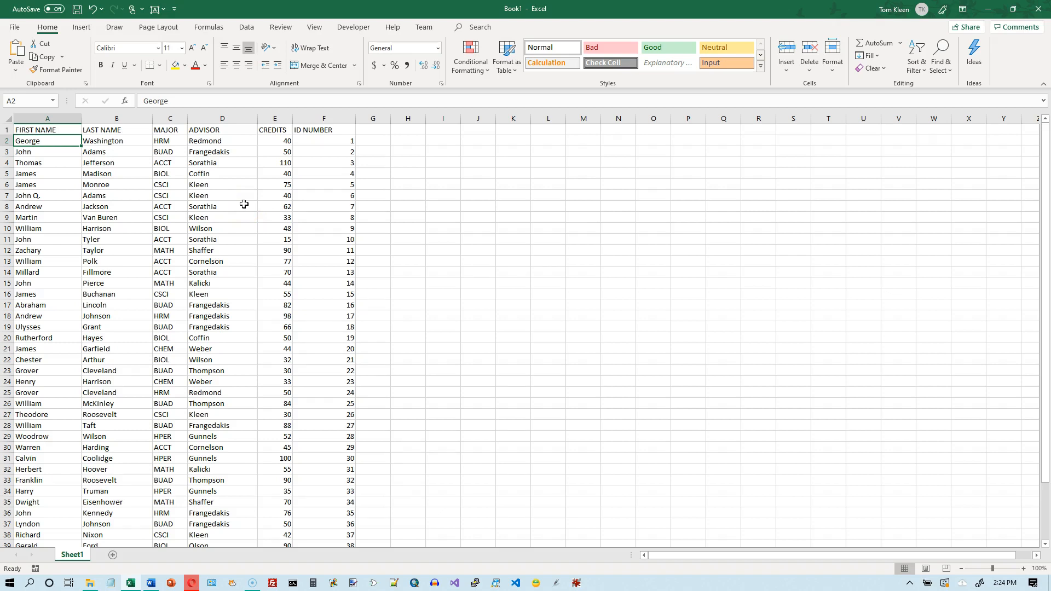
pyautogui.click(36, 128)
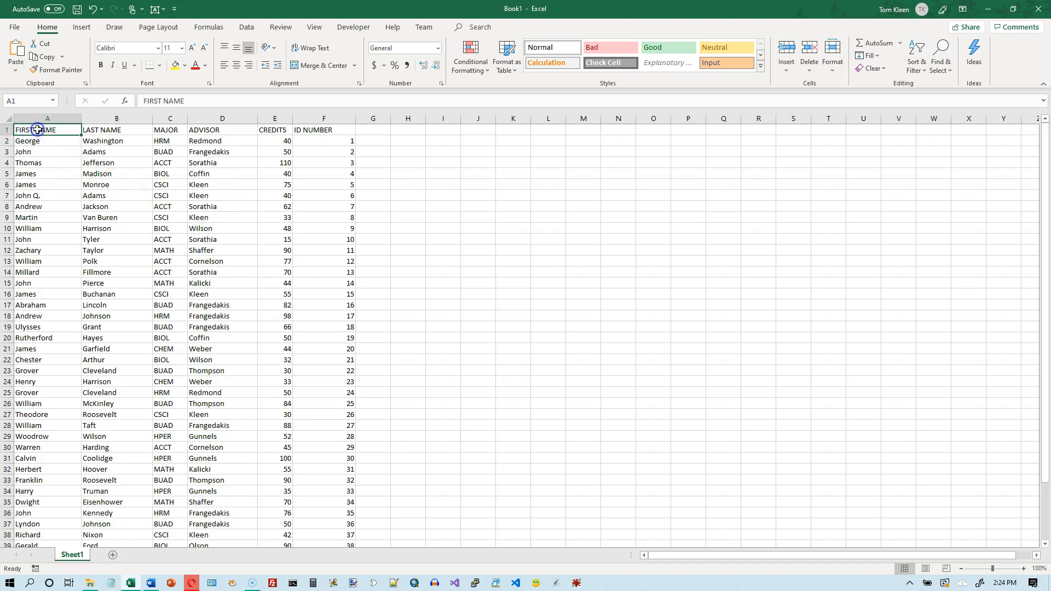
# Format the list A1:F44 as a table with headers in the blue Medium style with banded rows, and select cell A2.
pyautogui.click(514, 74)
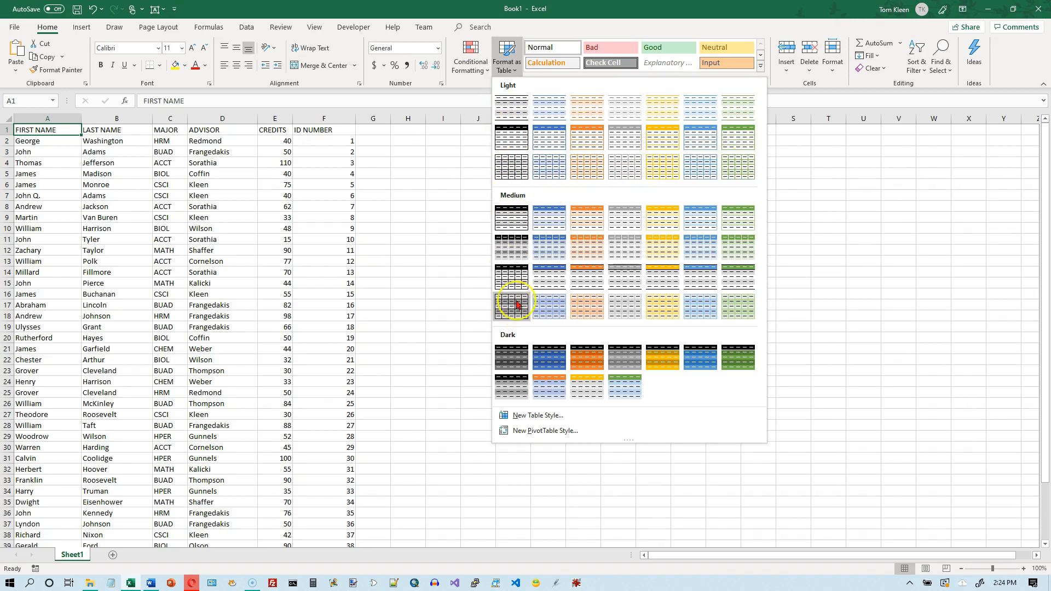
pyautogui.click(551, 219)
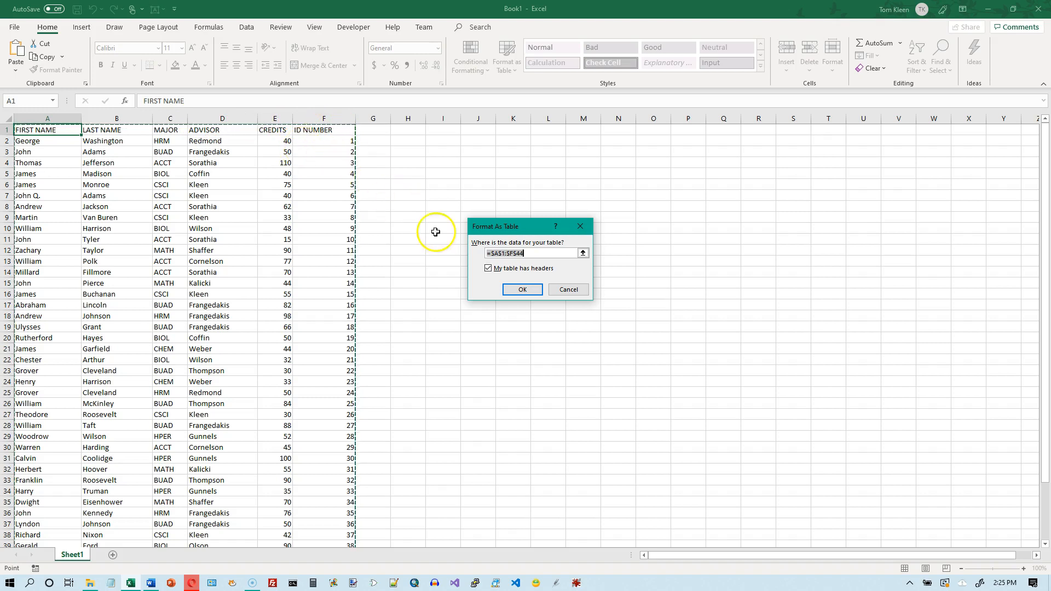
pyautogui.click(526, 289)
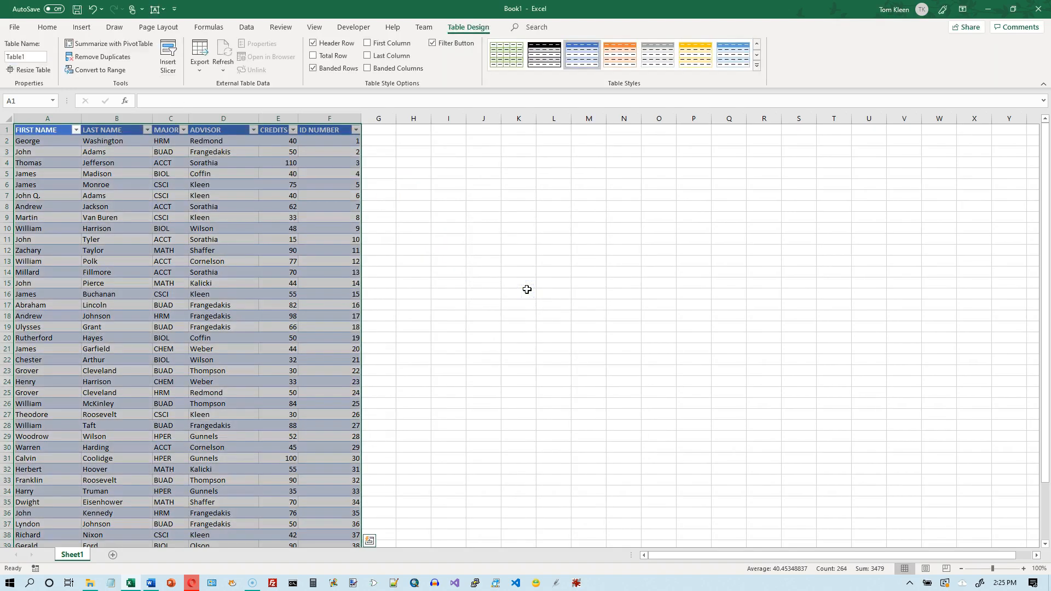
pyautogui.click(49, 132)
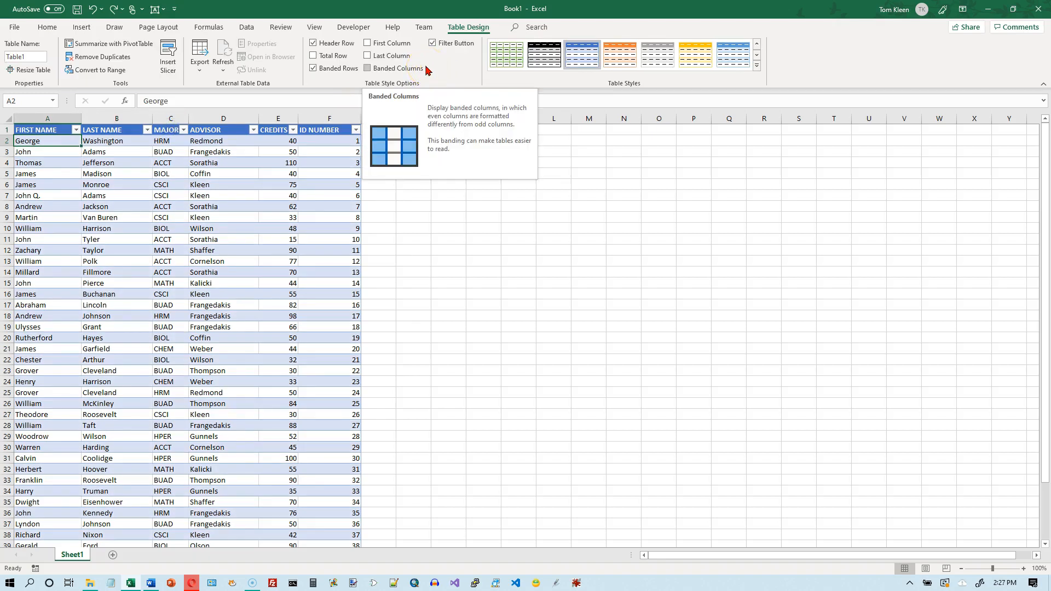
# Turn the table's header row off and back on.
pyautogui.click(315, 45)
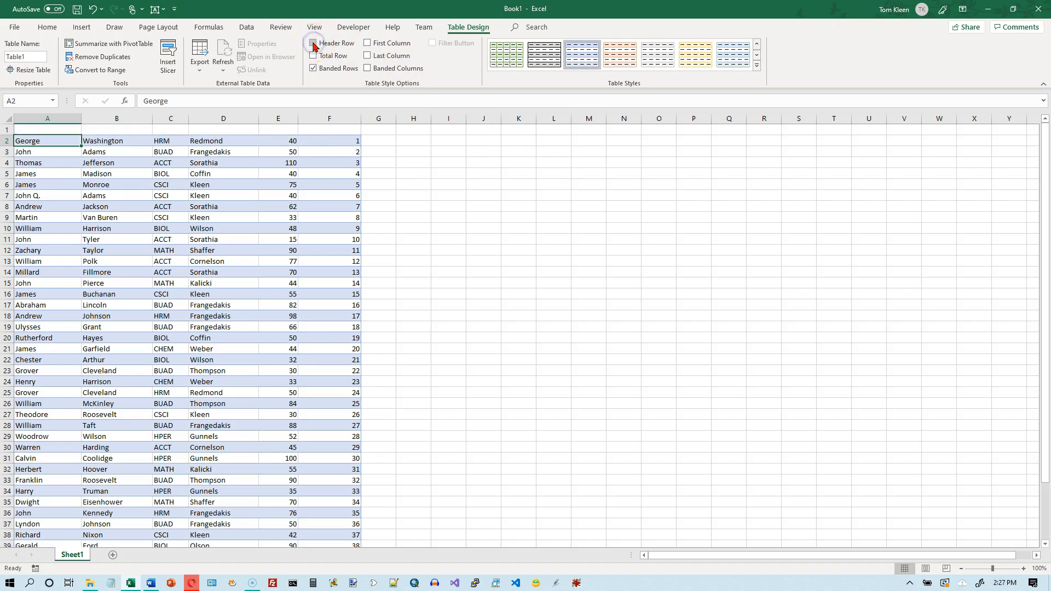
pyautogui.click(314, 44)
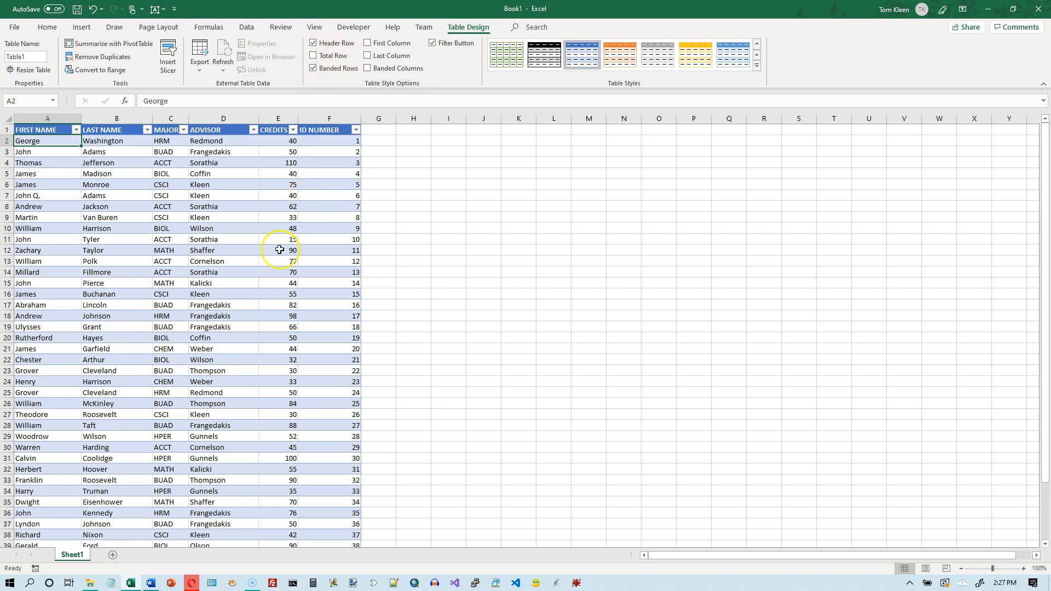
# Add a total row to the table and set the CREDITS column's total to Sum.
pyautogui.scroll(-3, 279, 249)
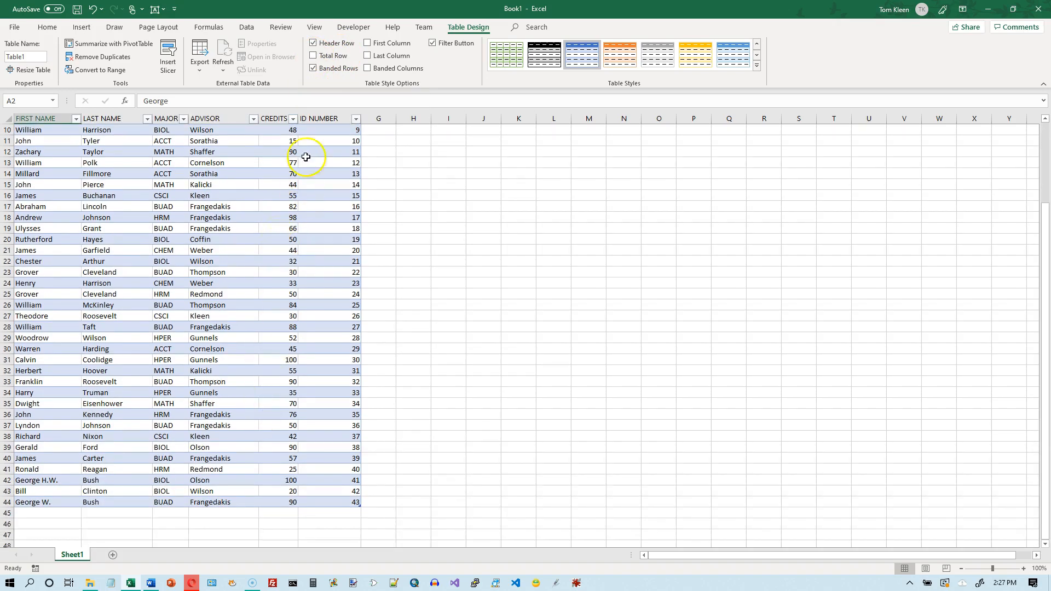
pyautogui.click(312, 57)
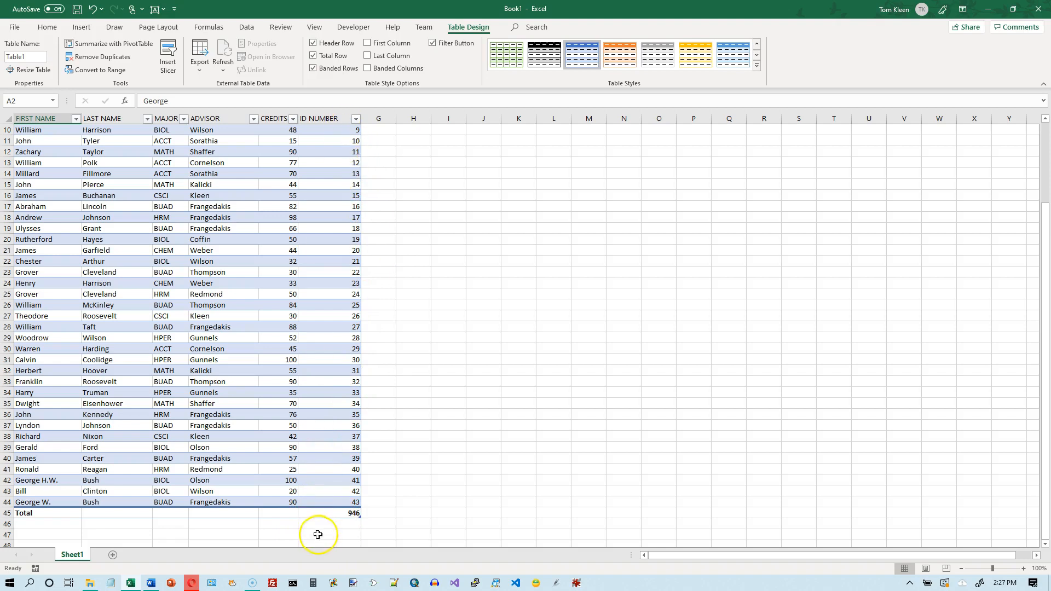
pyautogui.click(284, 510)
pyautogui.click(303, 513)
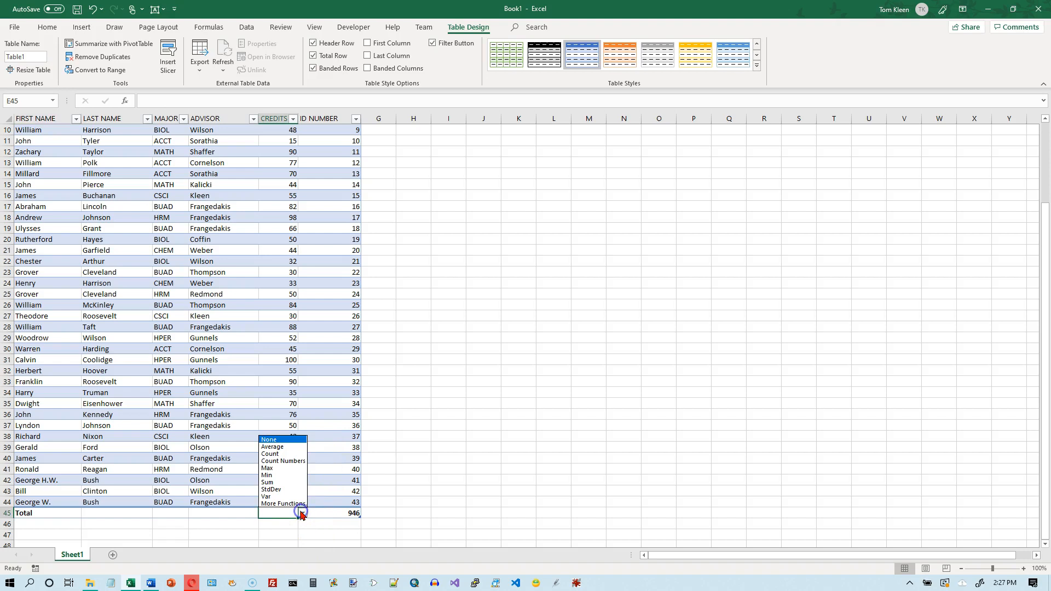
pyautogui.click(280, 482)
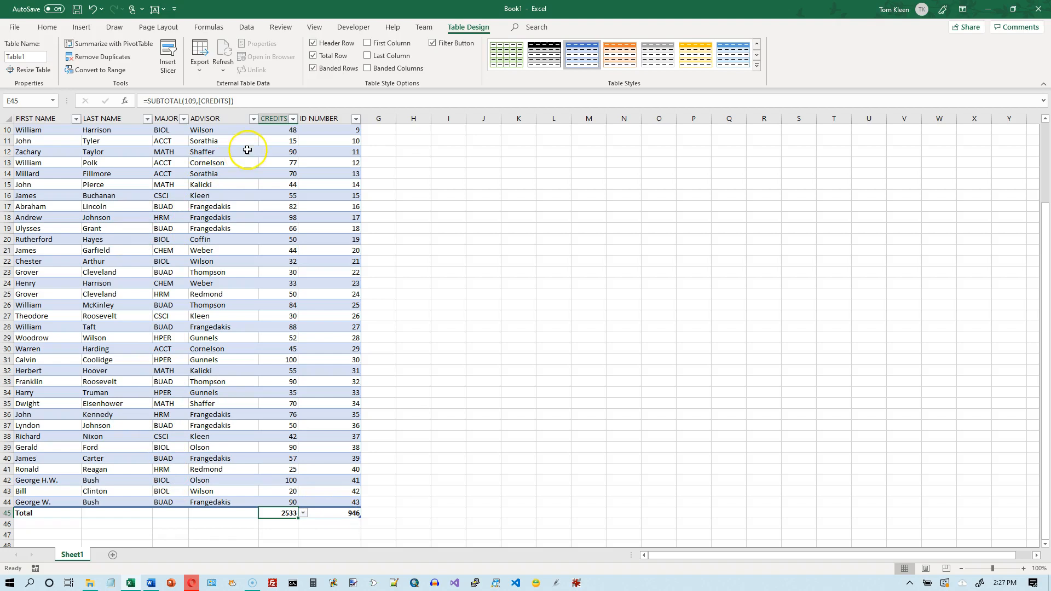
# Remove the total row from the table and check the end of the list.
pyautogui.scroll(3, 319, 197)
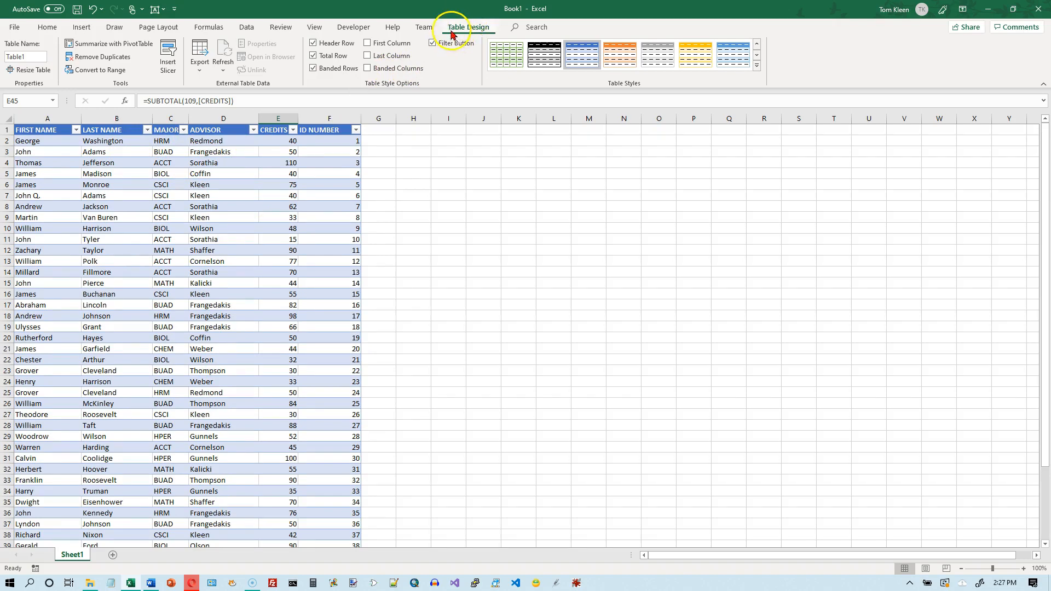
pyautogui.click(185, 174)
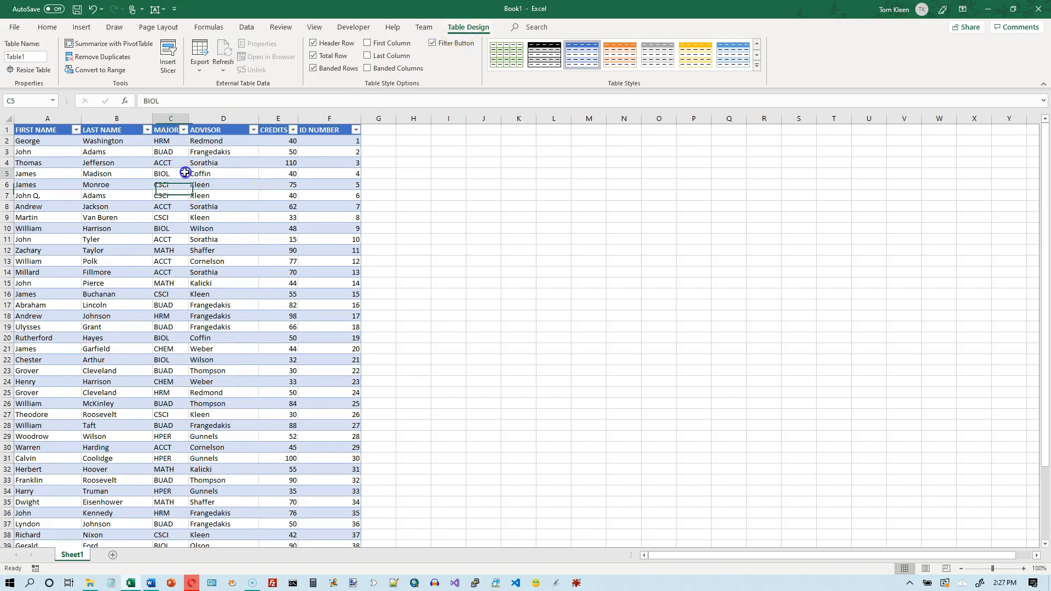
pyautogui.click(470, 28)
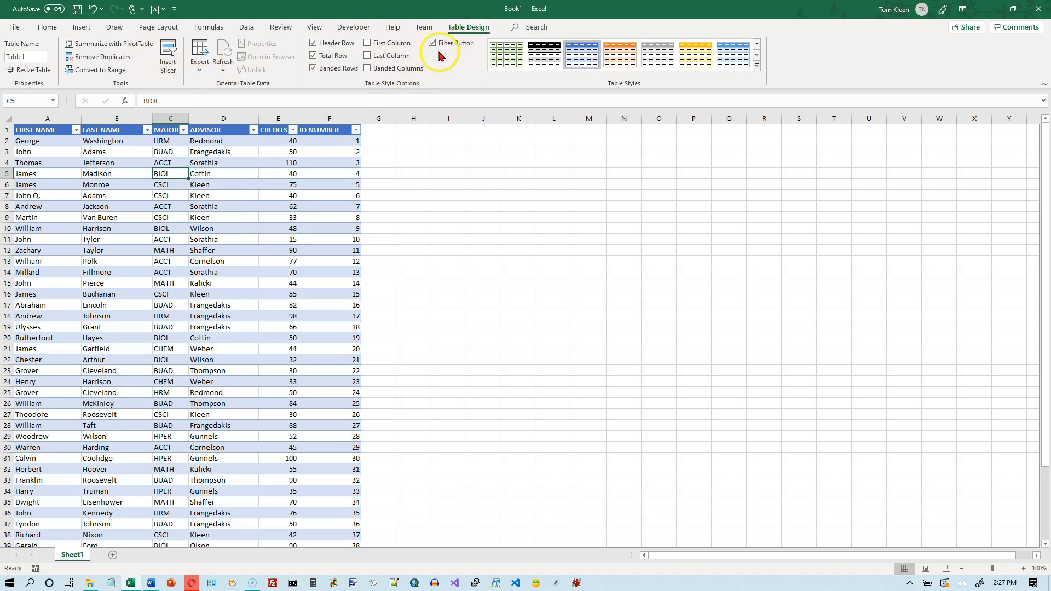
pyautogui.click(313, 56)
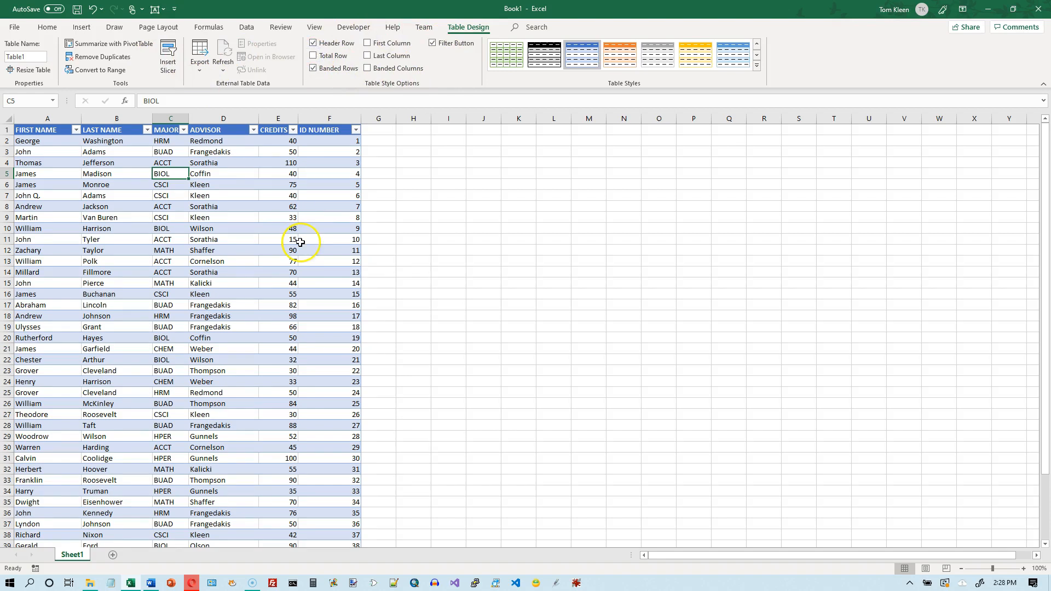
pyautogui.scroll(-3, 299, 242)
pyautogui.scroll(3, 301, 242)
# Turn the table's banded rows off and back on.
pyautogui.click(313, 68)
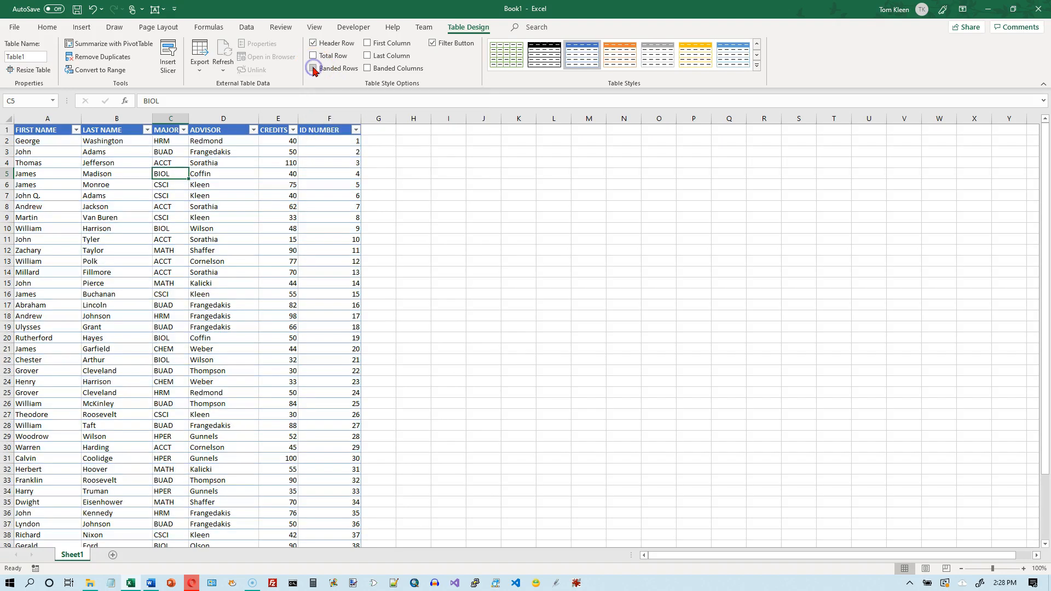
pyautogui.click(313, 69)
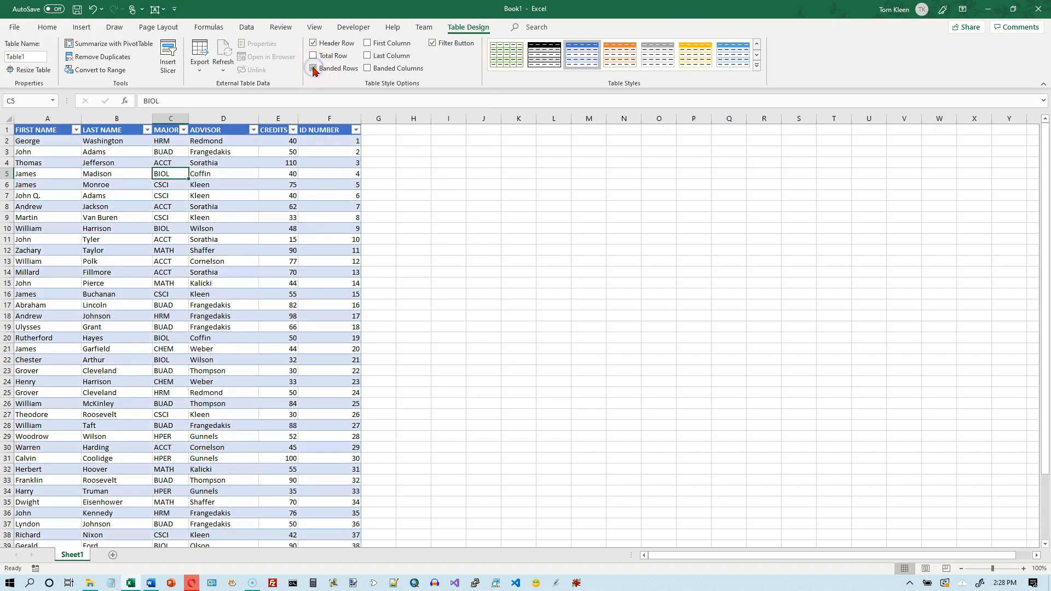
# Try the special formatting for the table's first column and its last column, turning each off again.
pyautogui.click(368, 45)
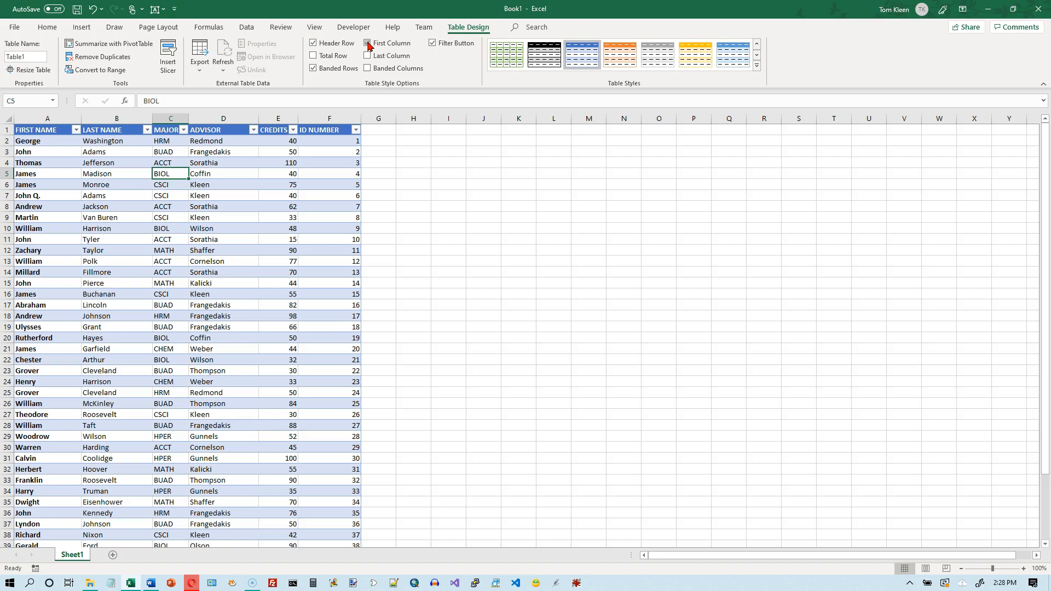
pyautogui.click(367, 45)
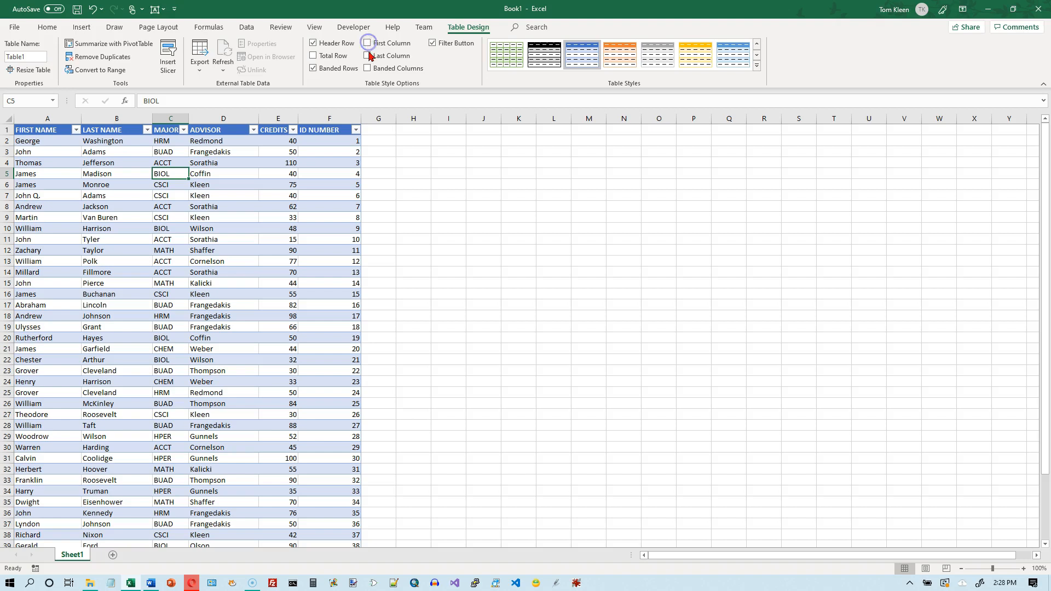
pyautogui.click(368, 56)
pyautogui.click(367, 60)
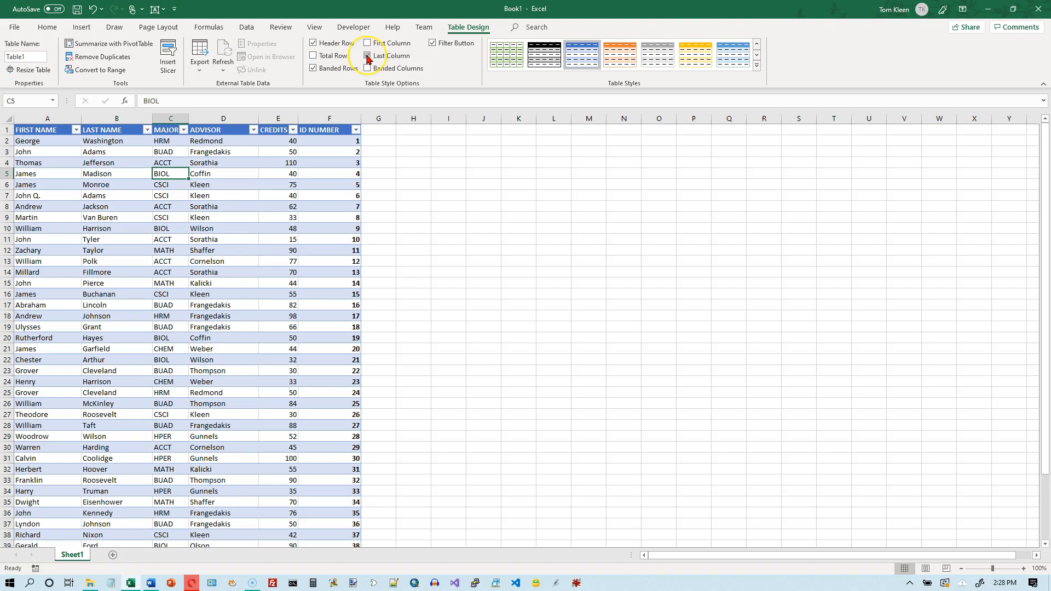
pyautogui.click(368, 57)
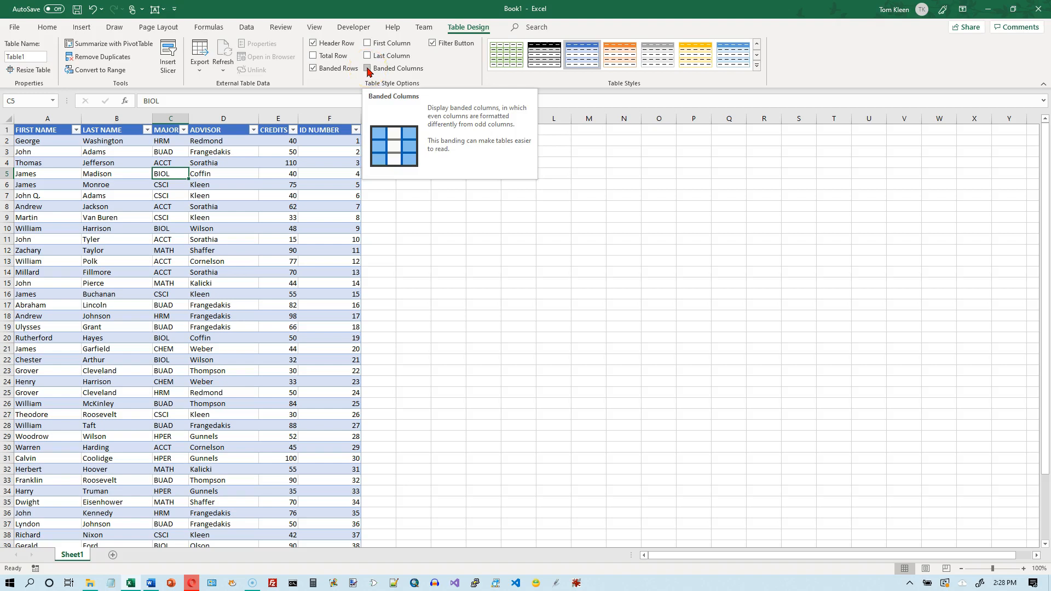
# Try banded columns with and without banded rows, and return the table to banded rows only.
pyautogui.click(367, 69)
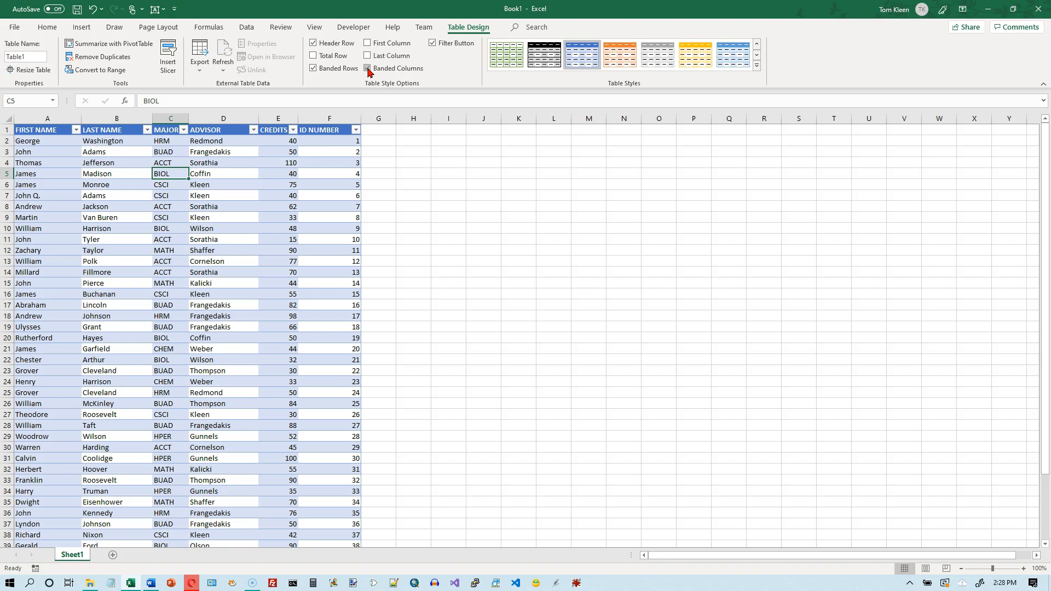
pyautogui.click(314, 71)
pyautogui.click(314, 70)
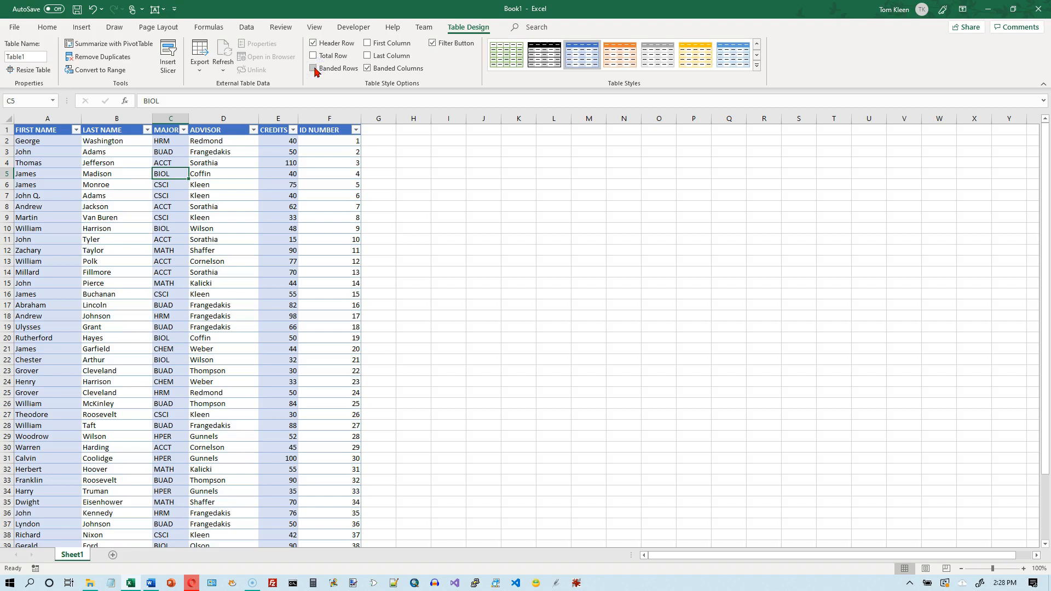
pyautogui.click(348, 73)
pyautogui.click(313, 69)
pyautogui.click(366, 69)
pyautogui.click(365, 68)
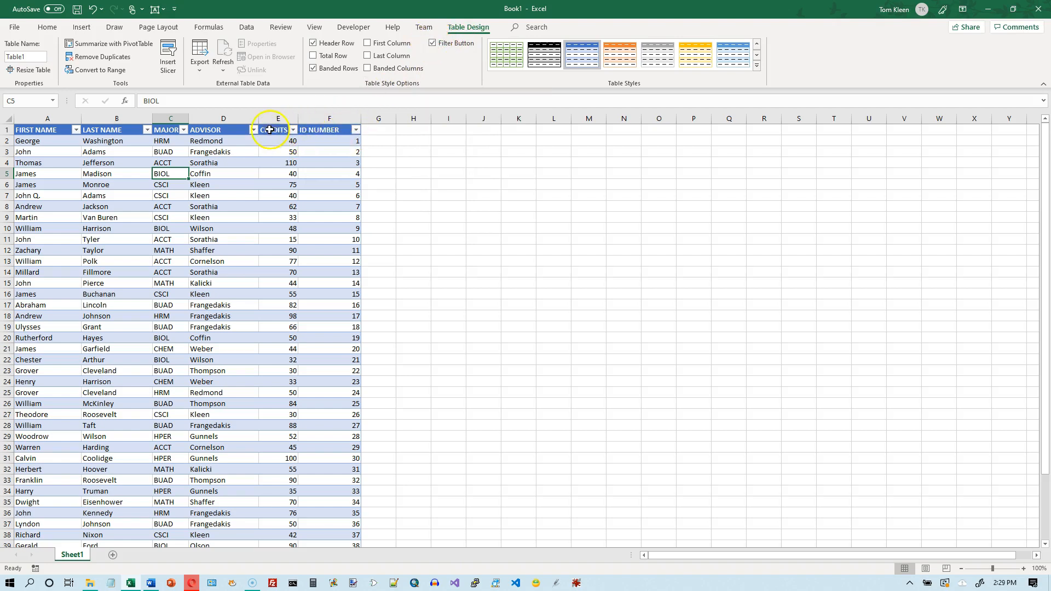
# Hide the filter buttons in the table's header row and show them again.
pyautogui.click(433, 43)
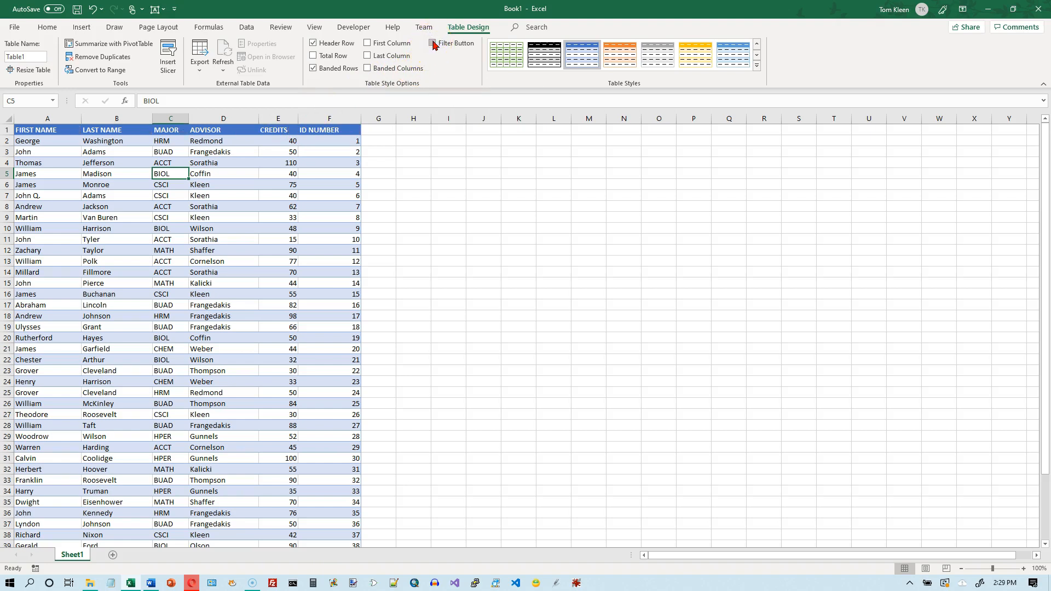
pyautogui.click(433, 43)
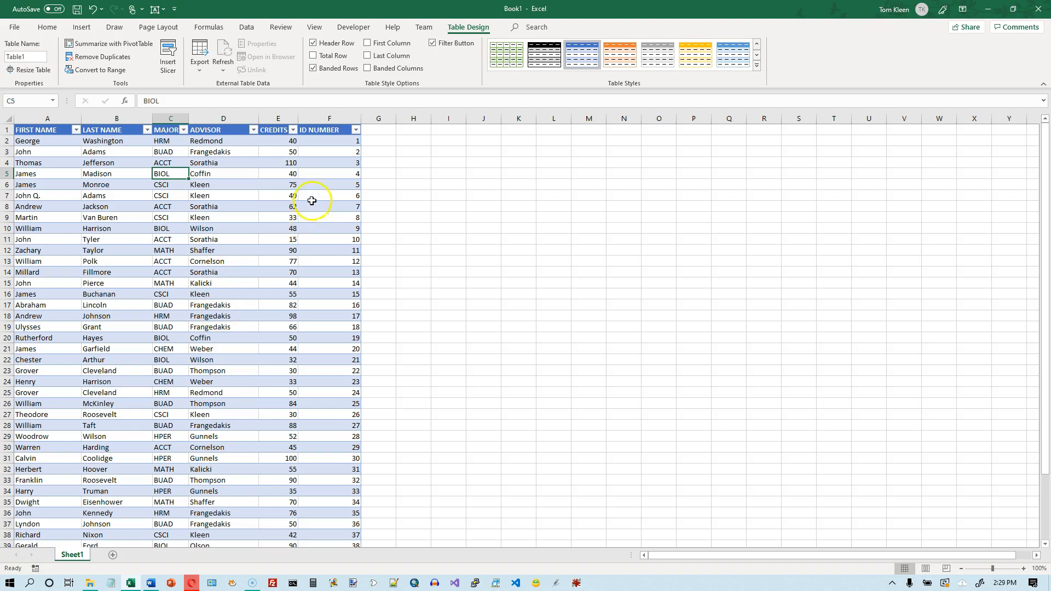
# Examine the ID NUMBER column's sorting and number filter options, and close them without applying any.
pyautogui.click(355, 129)
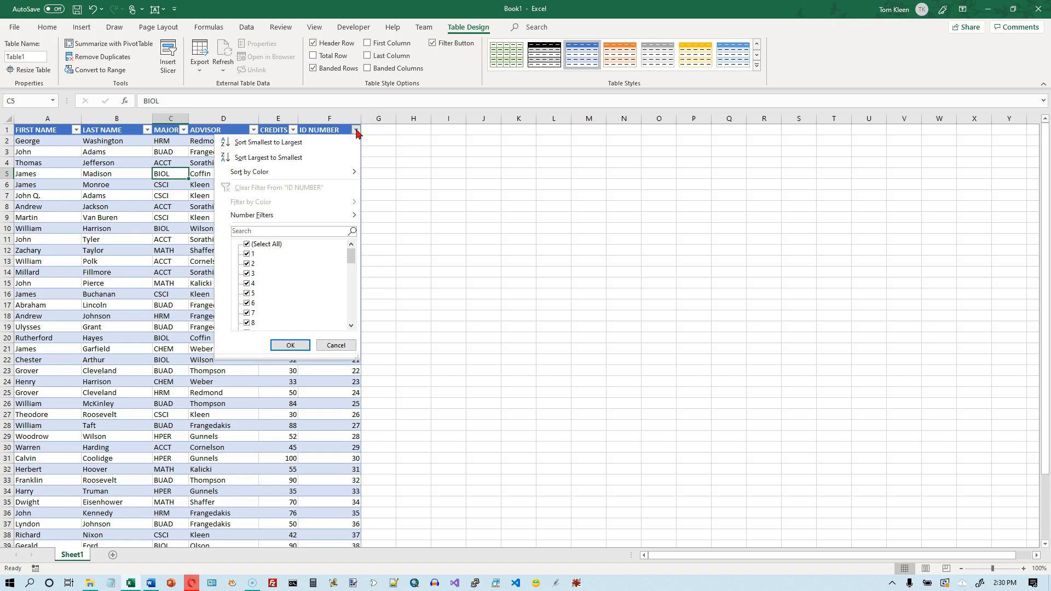
pyautogui.click(271, 216)
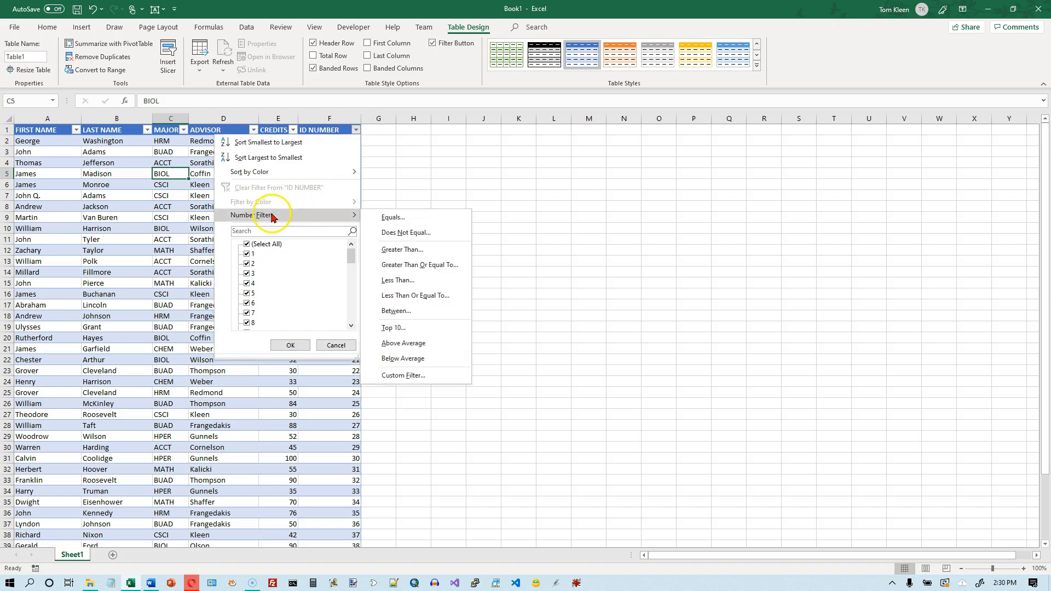
pyautogui.click(264, 172)
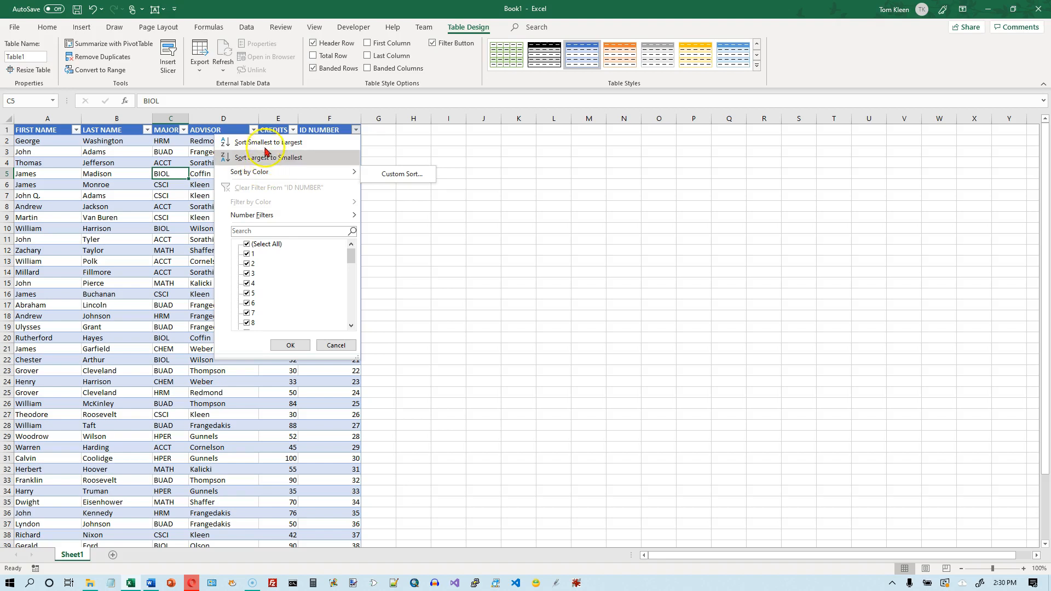
pyautogui.click(267, 144)
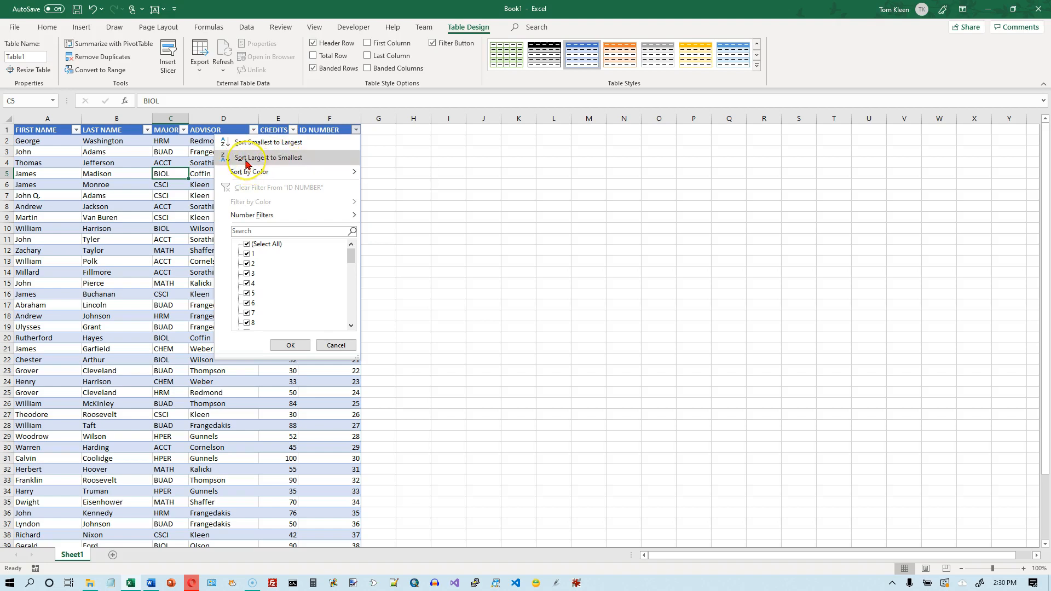
pyautogui.click(58, 141)
# Look over the table from its first record to the last one, selecting the full record in row 35 along the way.
pyautogui.click(106, 143)
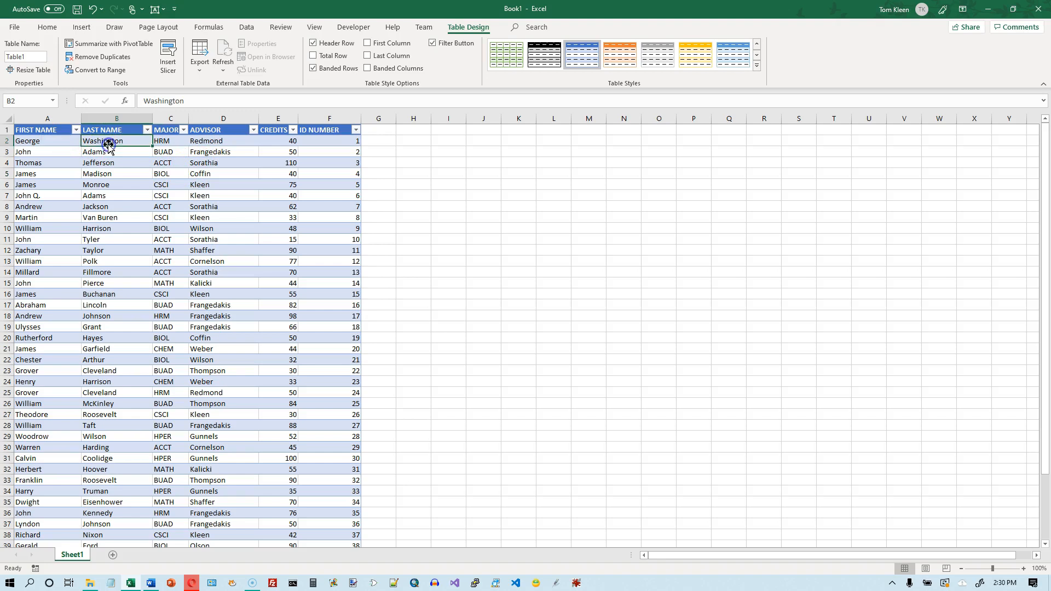
pyautogui.click(56, 141)
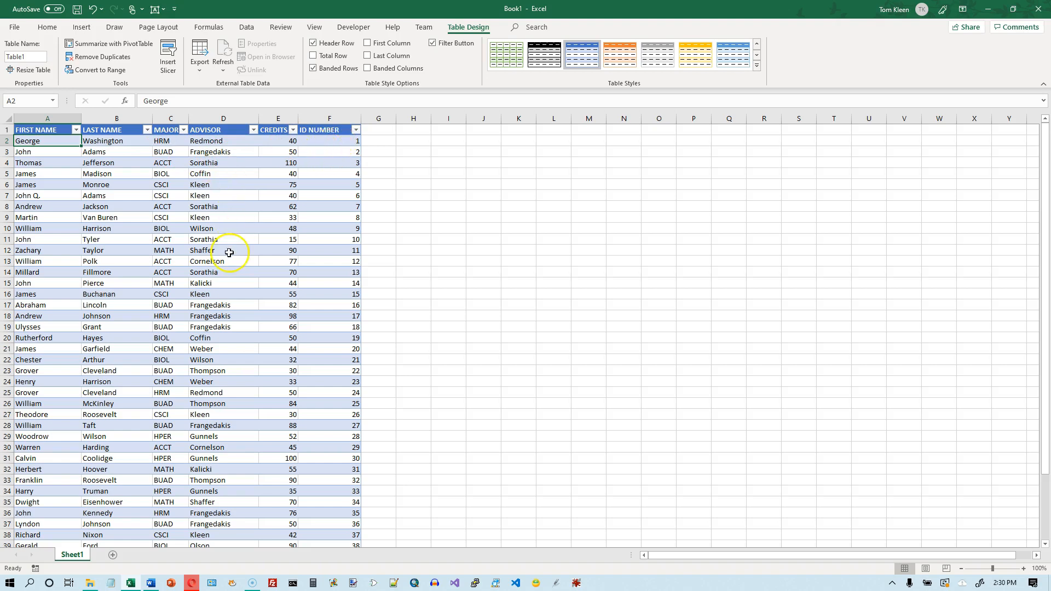
pyautogui.scroll(-6, 230, 285)
pyautogui.click(341, 403)
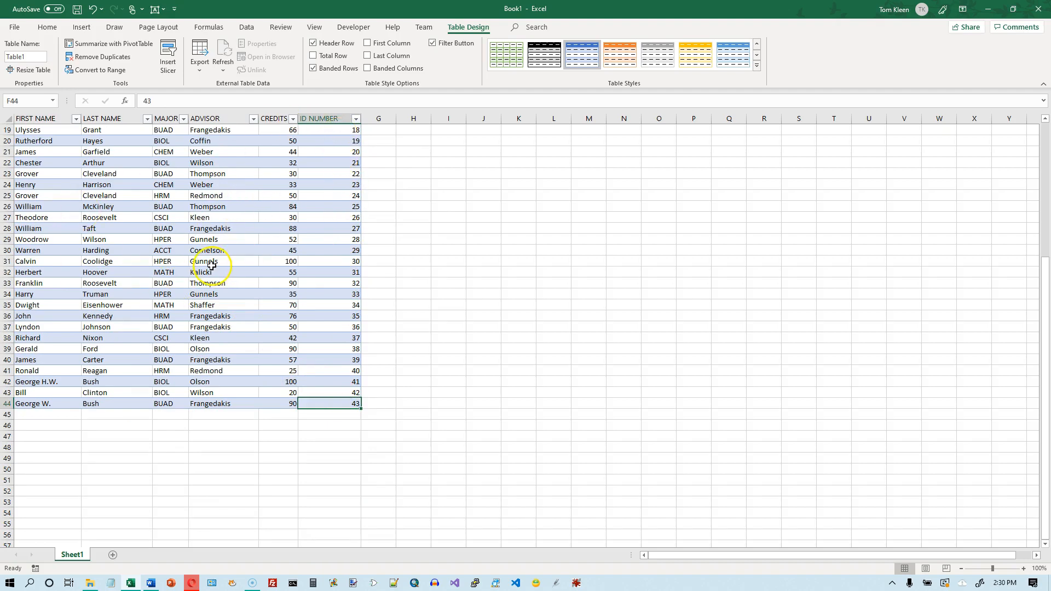
pyautogui.moveTo(32, 305); pyautogui.dragTo(342, 305)
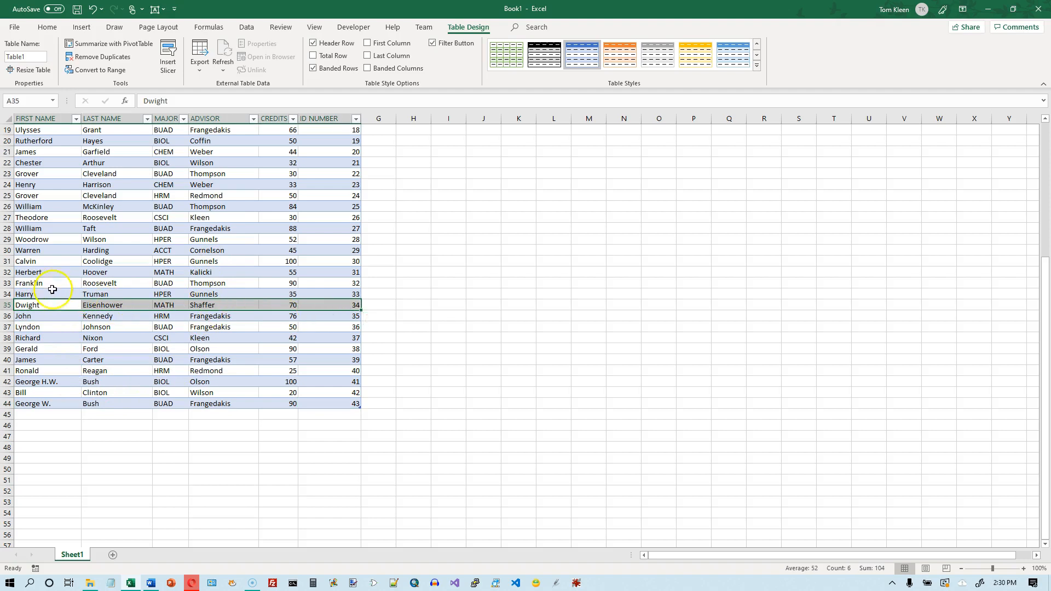
pyautogui.moveTo(38, 304); pyautogui.dragTo(347, 304)
pyautogui.click(331, 403)
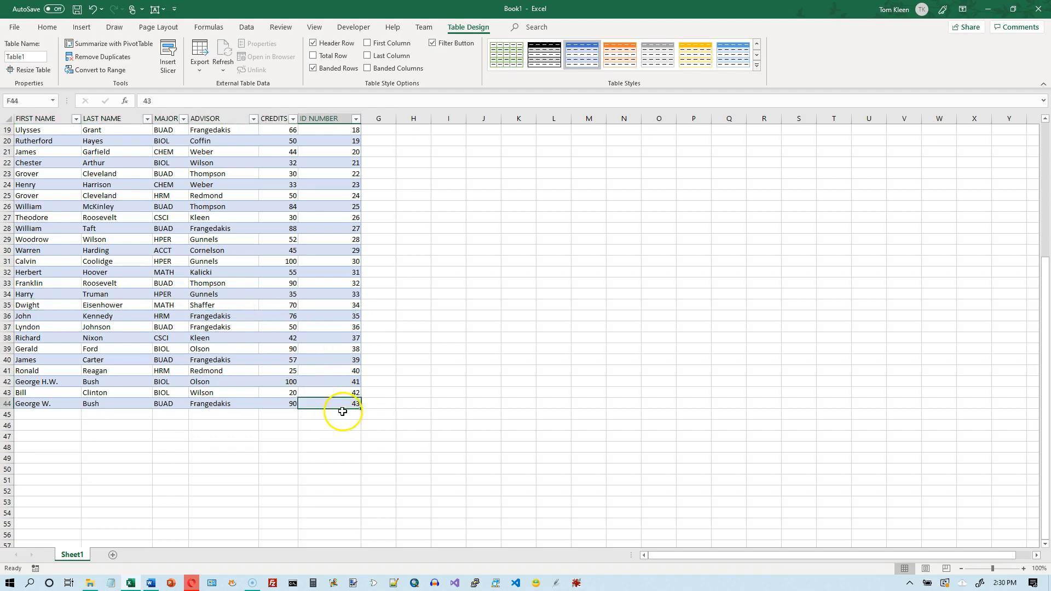
pyautogui.click(340, 370)
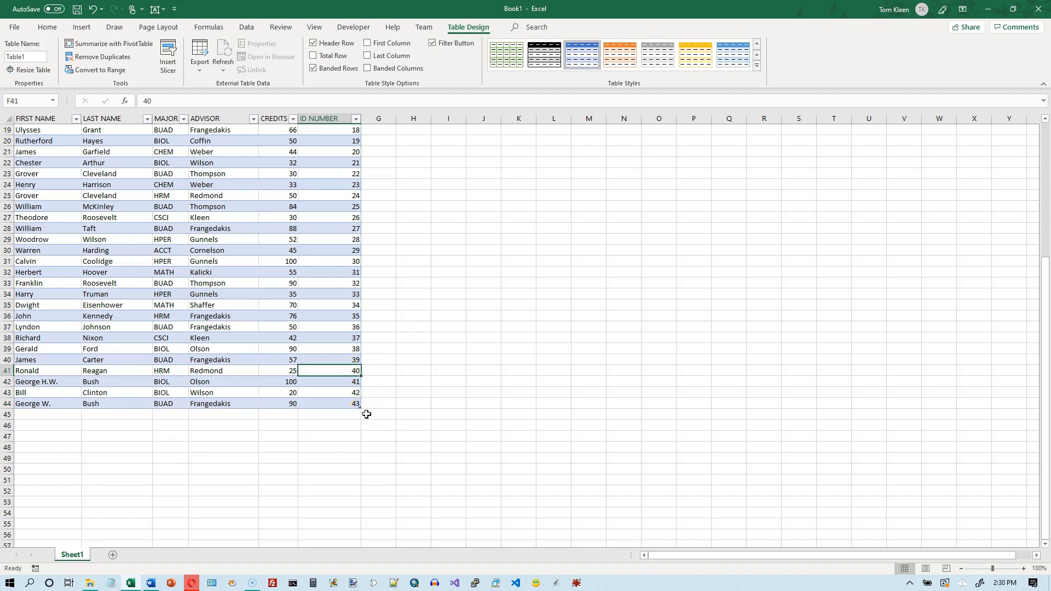
# Append a blank record in row 45 after the table's last record and move through its fields up to ID NUMBER.
pyautogui.click(342, 404)
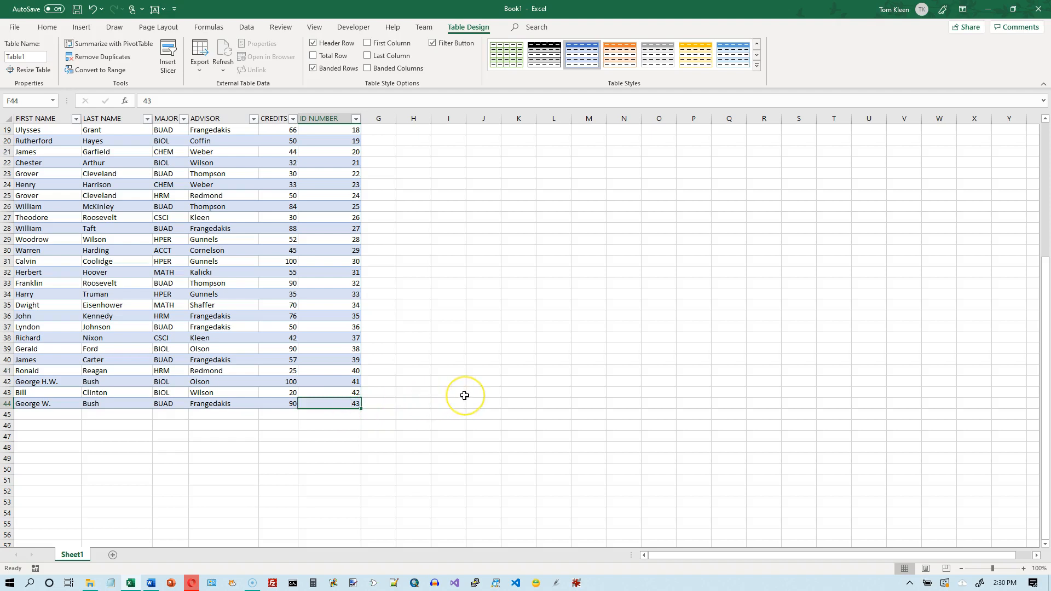
pyautogui.press('Tab')
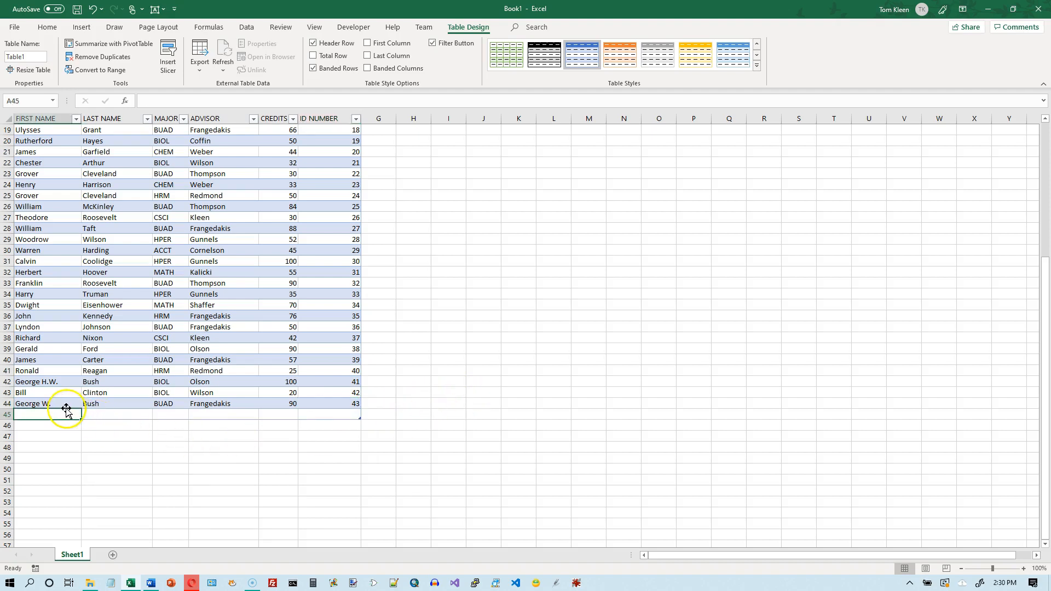
pyautogui.click(168, 413)
pyautogui.click(217, 415)
pyautogui.click(276, 413)
pyautogui.click(320, 411)
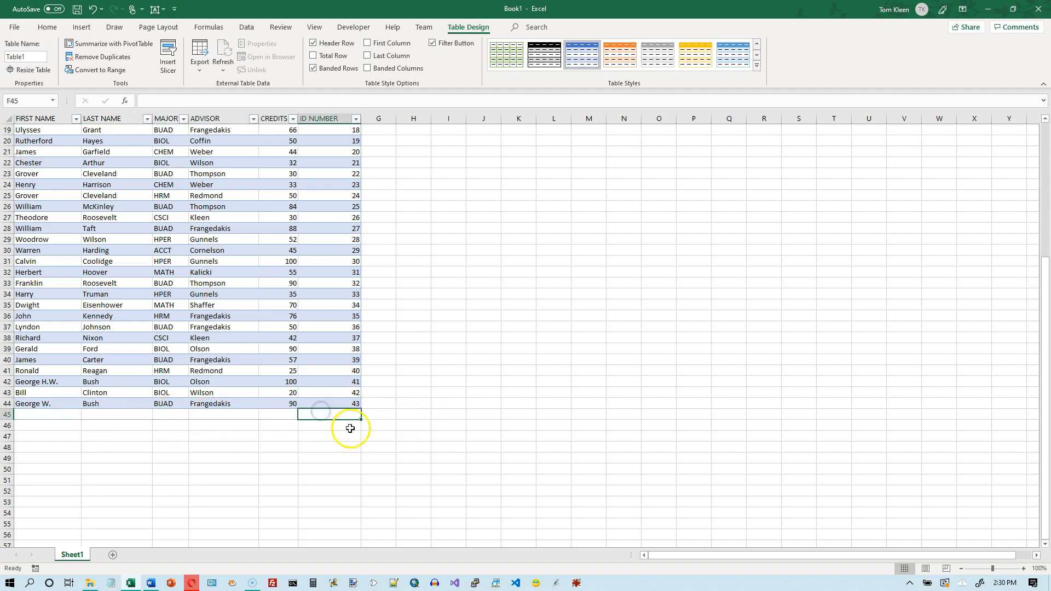
# Append a second blank record to the table in row 46, continuing from the ID NUMBER field of row 45.
pyautogui.click(345, 392)
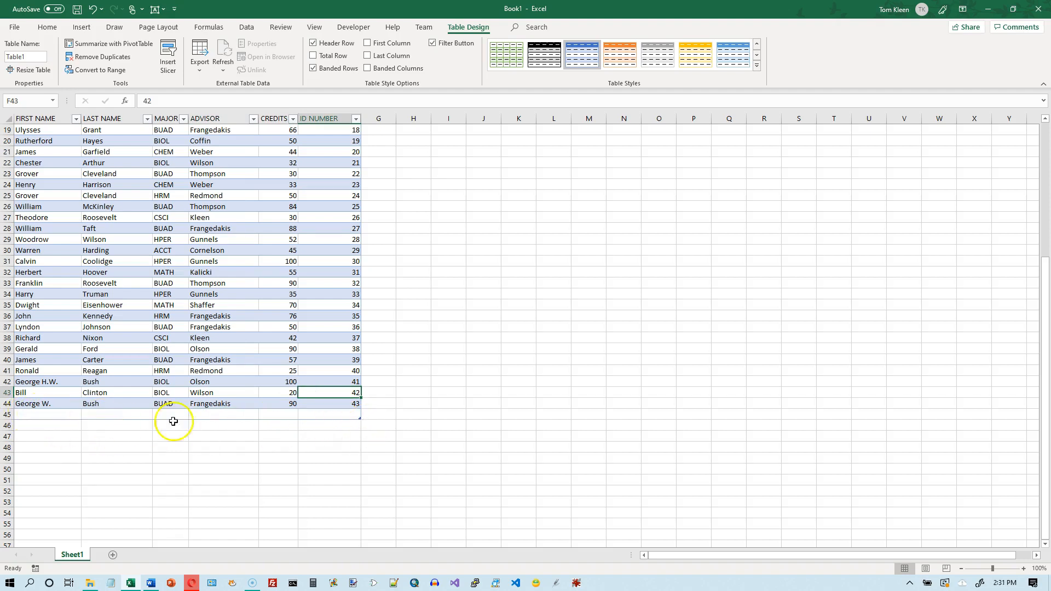
pyautogui.click(346, 417)
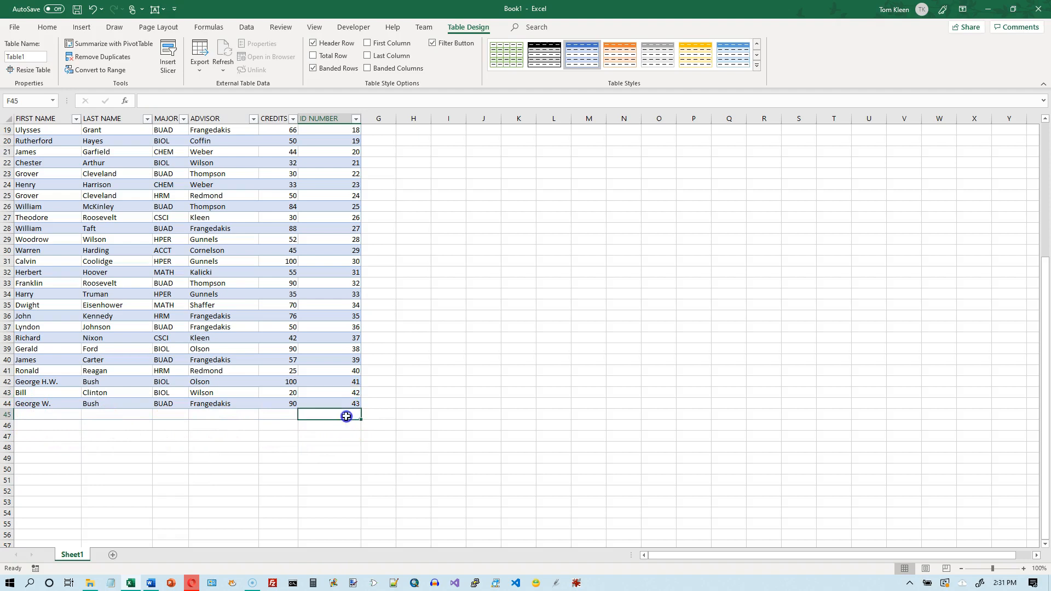
pyautogui.press('Tab')
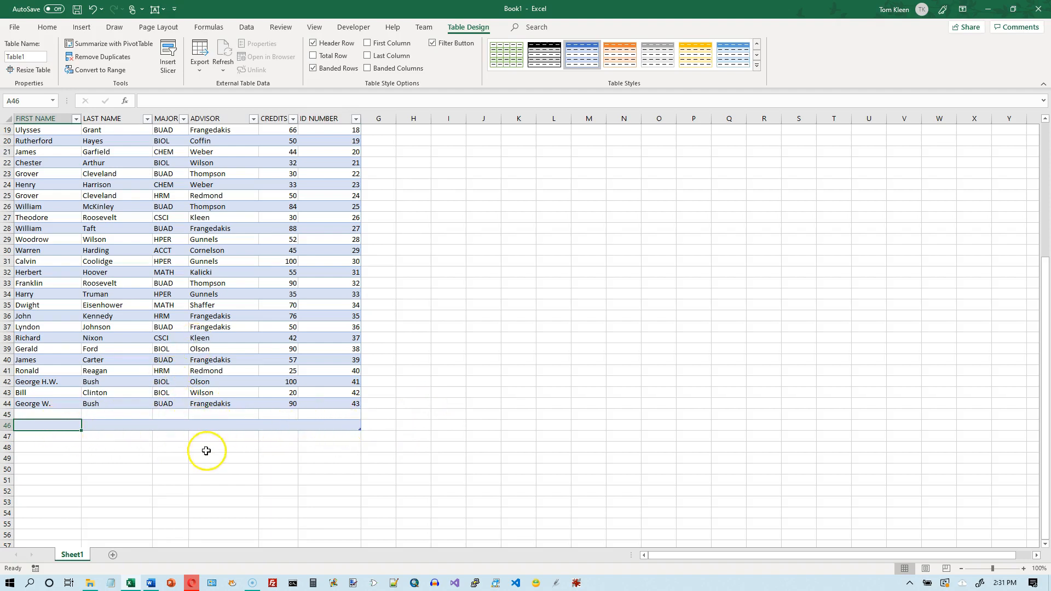
# Delete the blank rows 45 and 46 at the end of the table and return to its first record.
pyautogui.click(7, 414)
pyautogui.moveTo(7, 414); pyautogui.dragTo(8, 425)
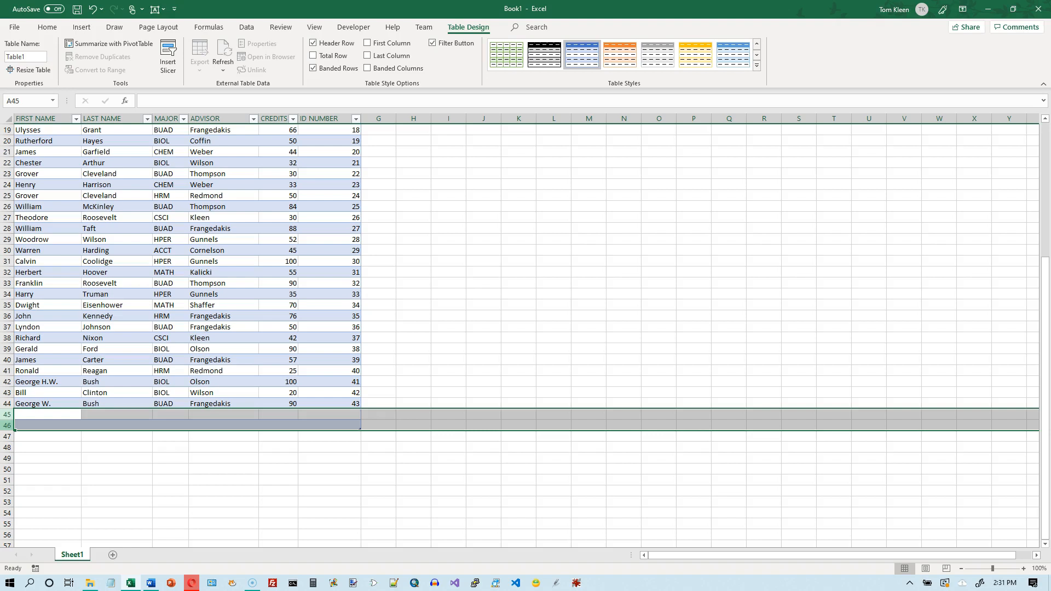
pyautogui.rightClick(7, 414)
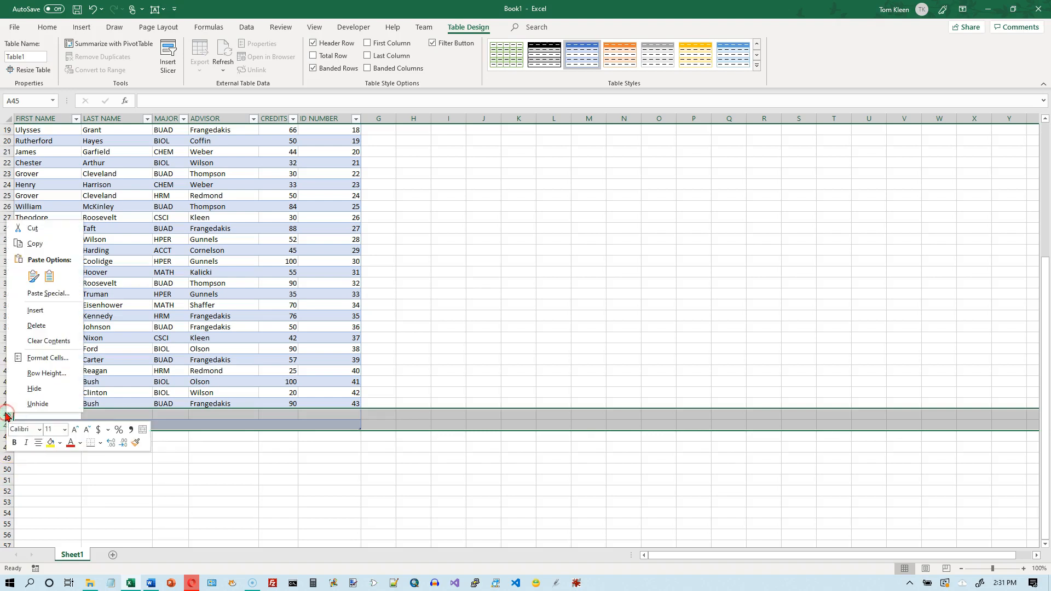
pyautogui.click(36, 325)
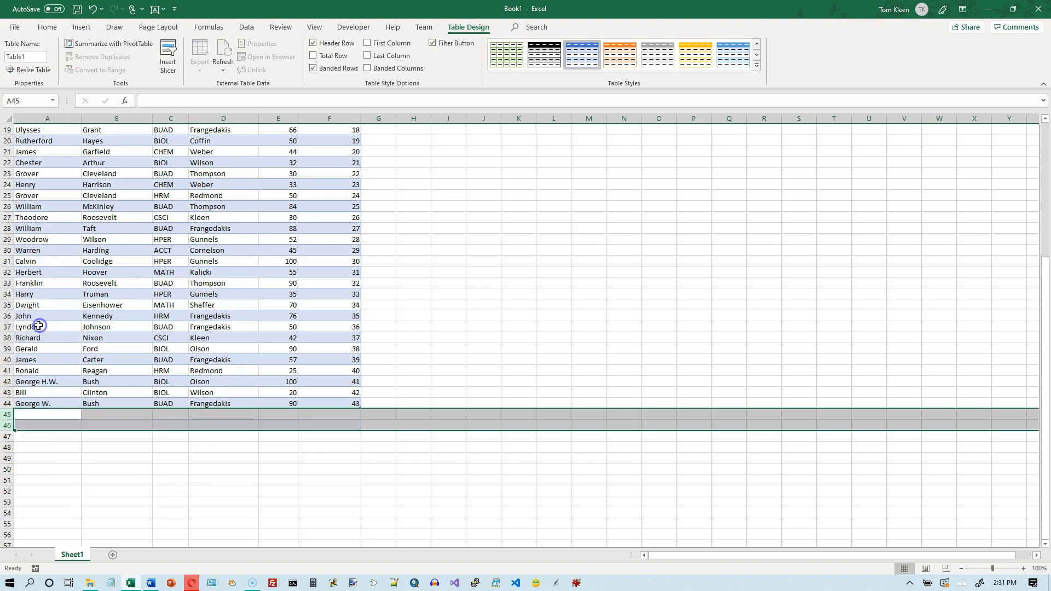
pyautogui.click(217, 384)
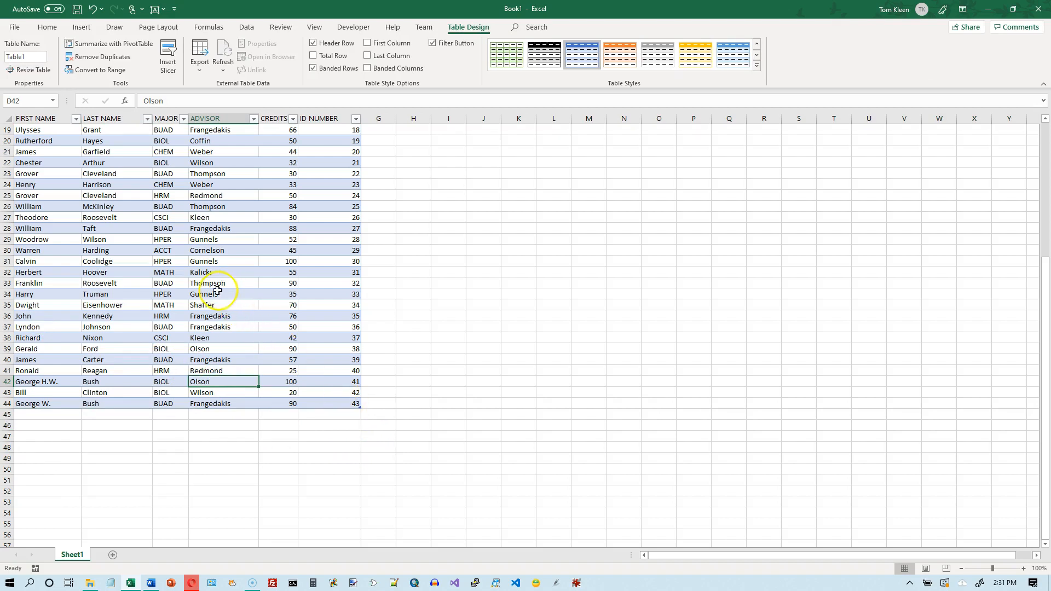
pyautogui.scroll(6, 213, 279)
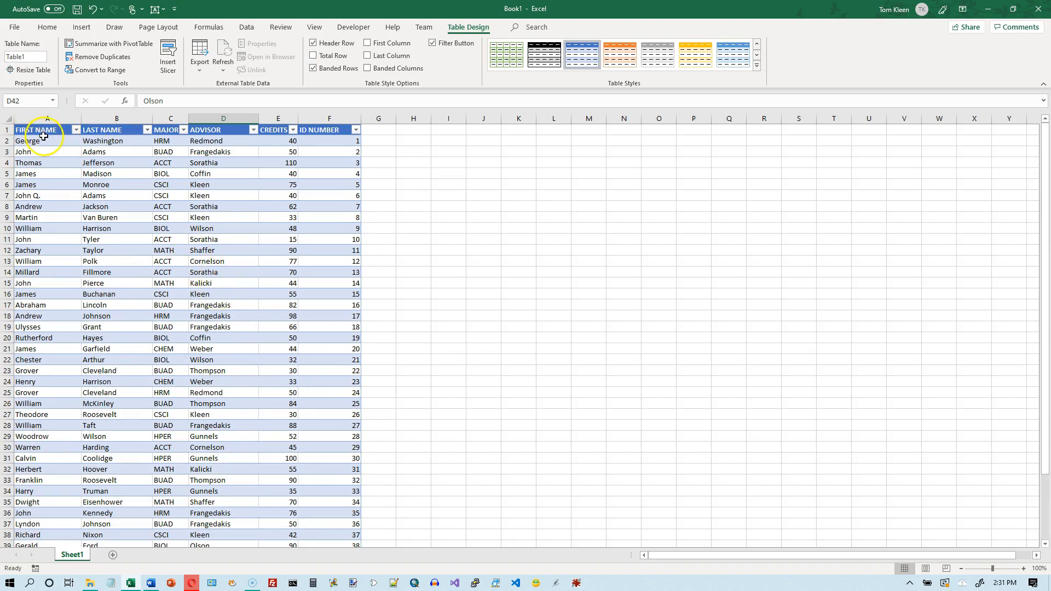